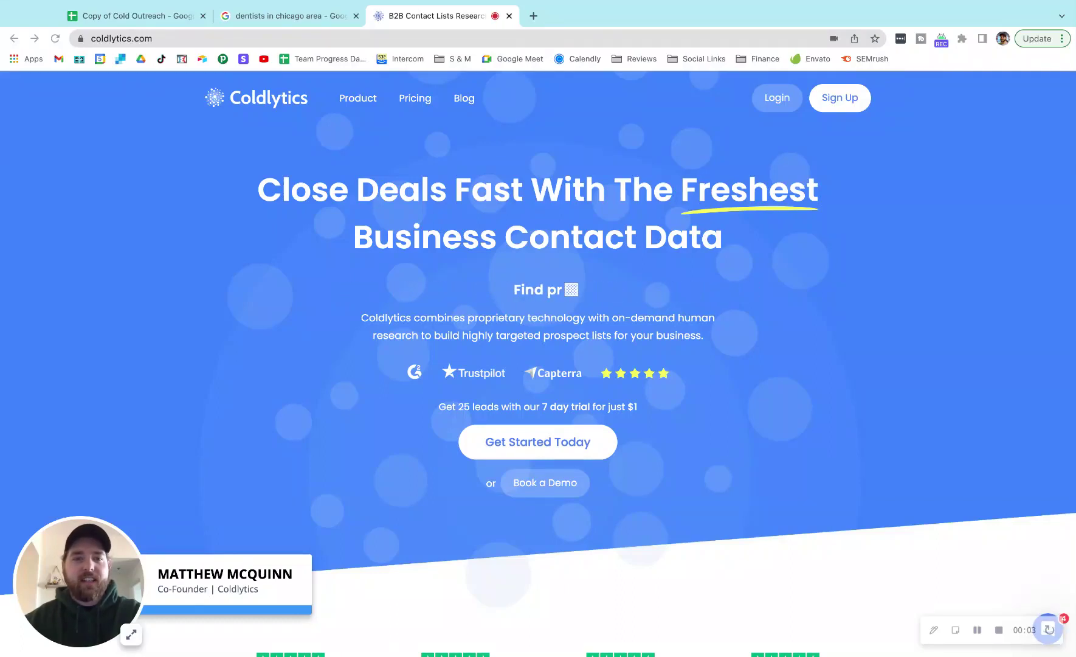
Step: Switch to the 'Copy of Cold Outreach' spreadsheet tab holding the Chicago dentist leads
left_click(167, 20)
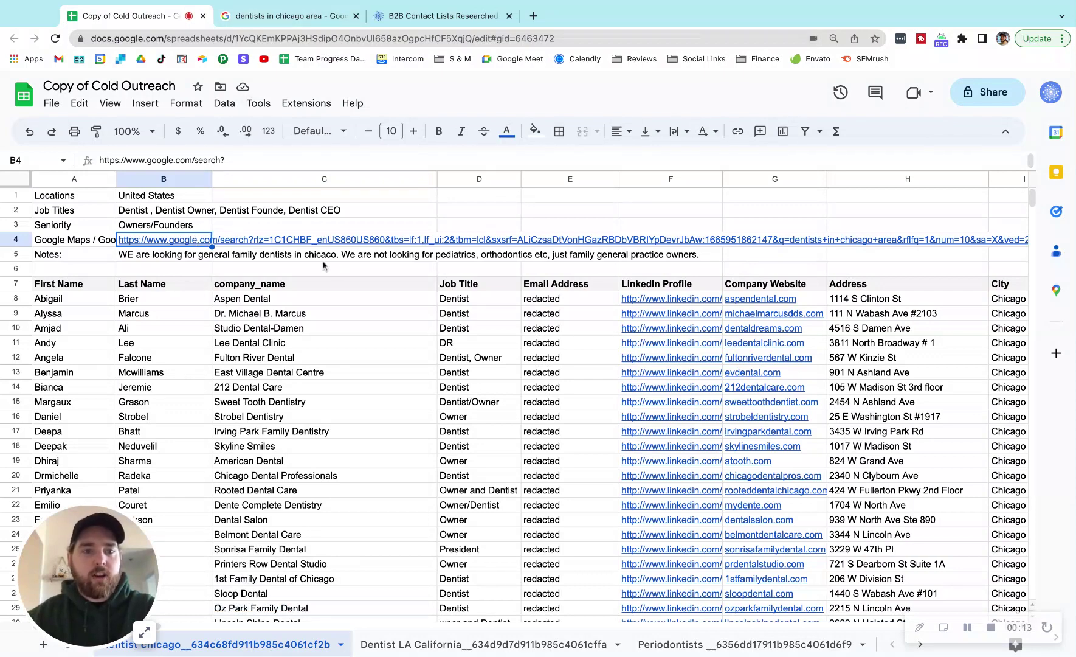
Step: Scan the Chicago dentist list's columns out to Zip and back, then return to Coldlytics
mouse_move(180, 245)
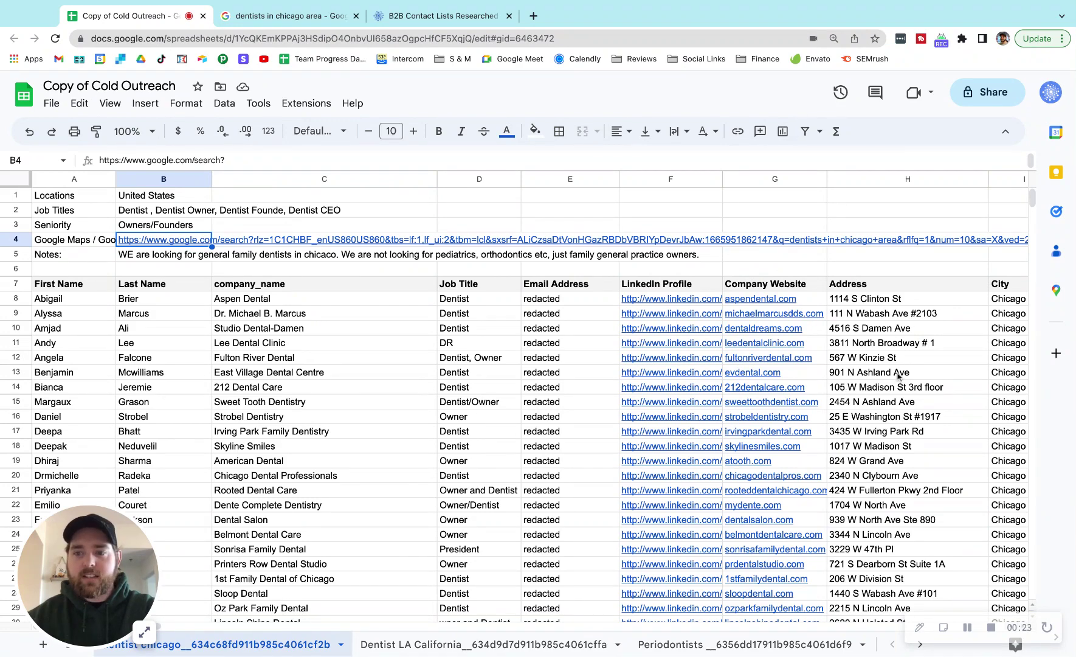
scroll(896, 372, "right", 6)
scroll(638, 363, "left", 3)
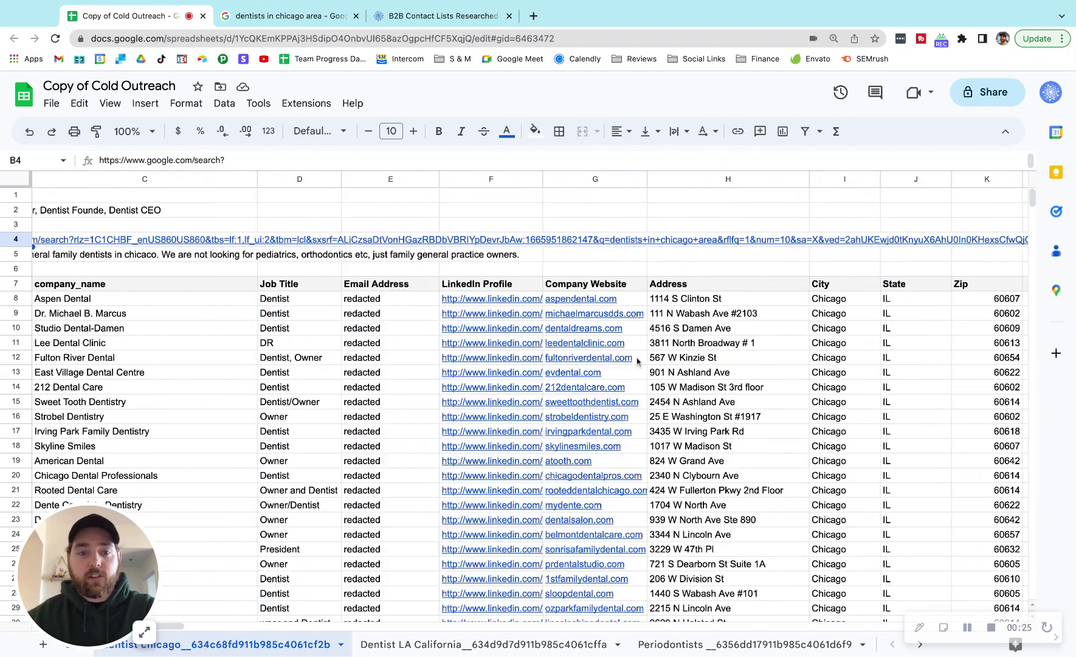
scroll(638, 362, "left", 2)
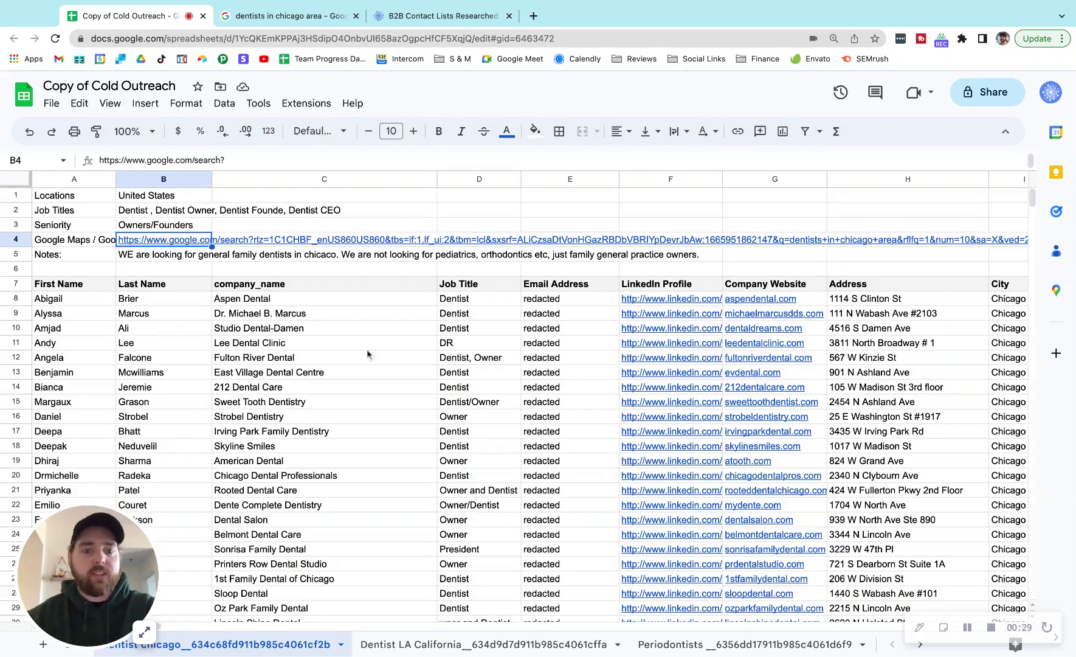
left_click(422, 18)
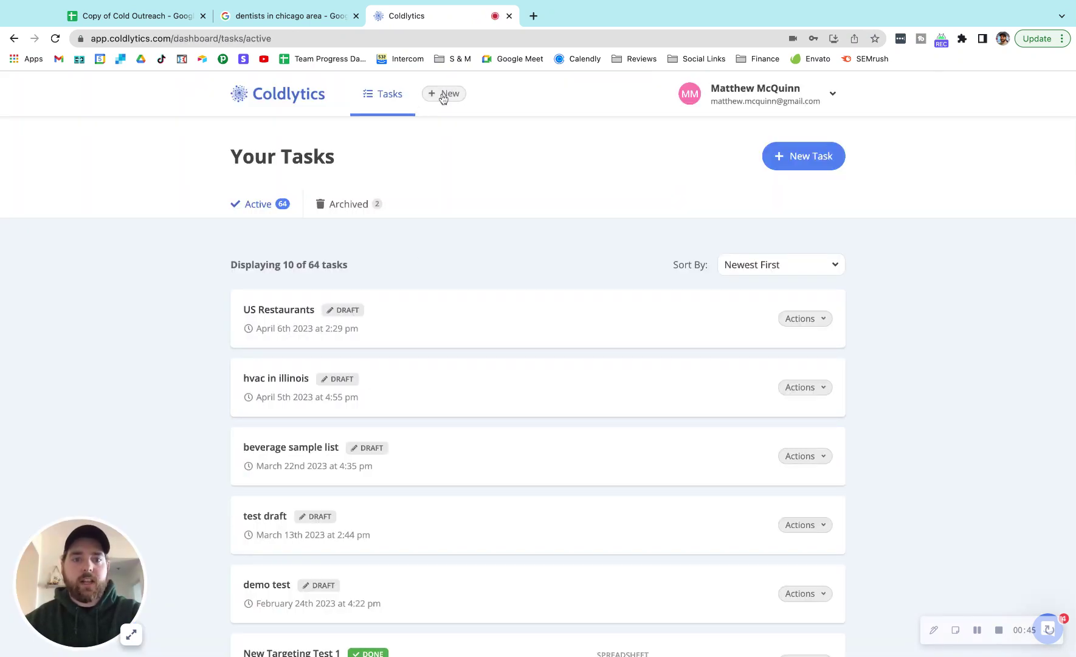
Step: Create a new task with Total Leads set to 500
left_click(443, 96)
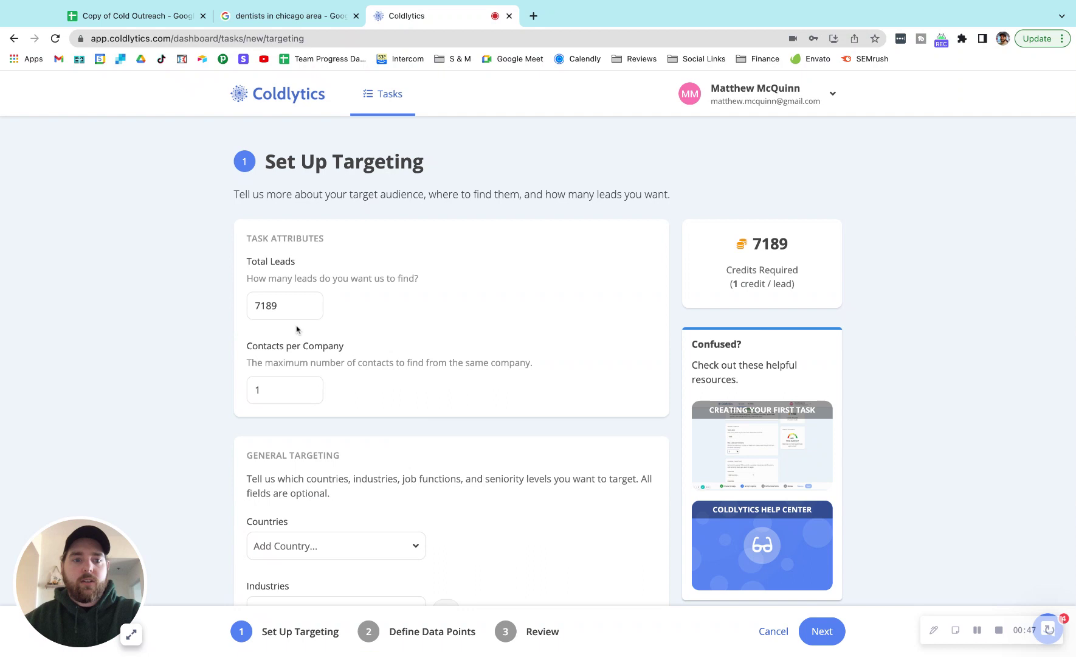
left_click_drag(260, 306, 282, 310)
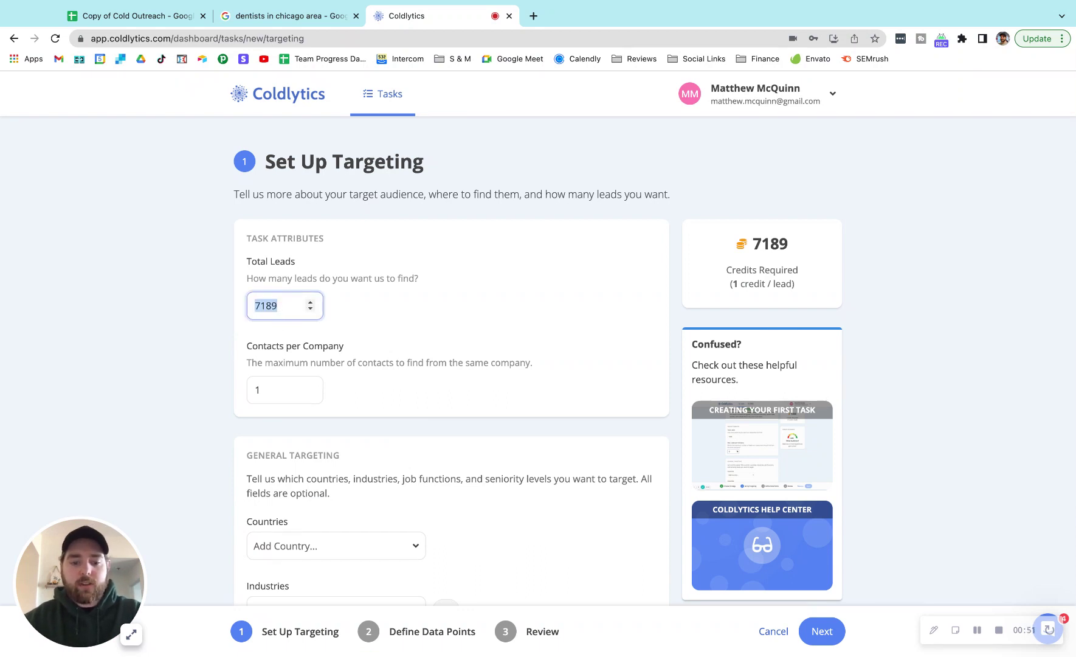
type("500")
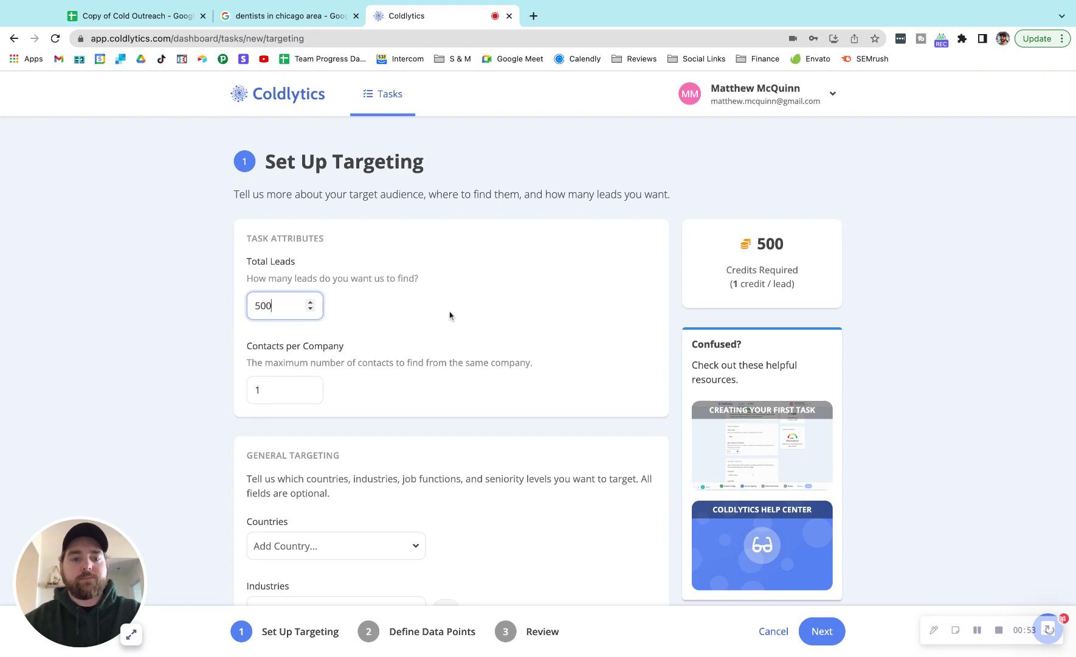
scroll(450, 315, "down", 3)
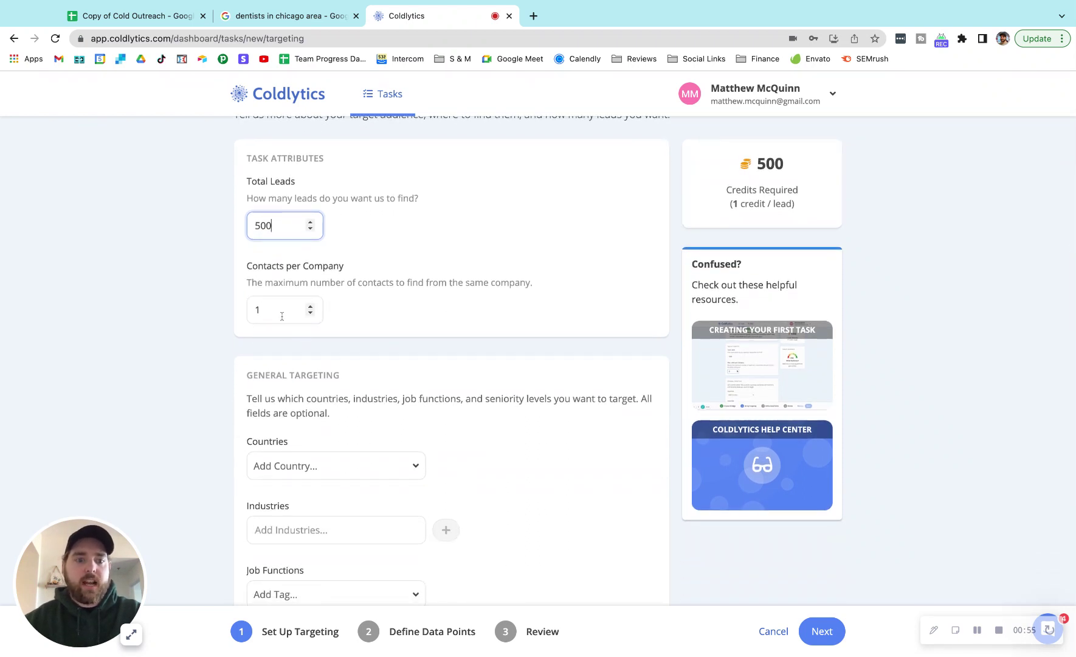
scroll(281, 315, "down", 5)
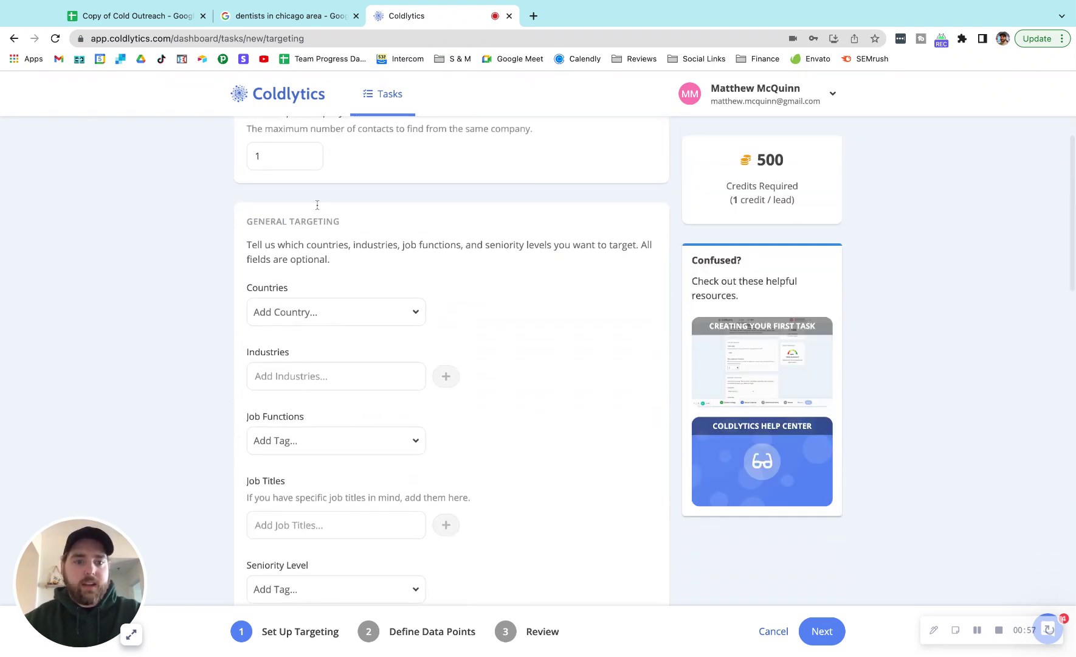
scroll(411, 344, "down", 2)
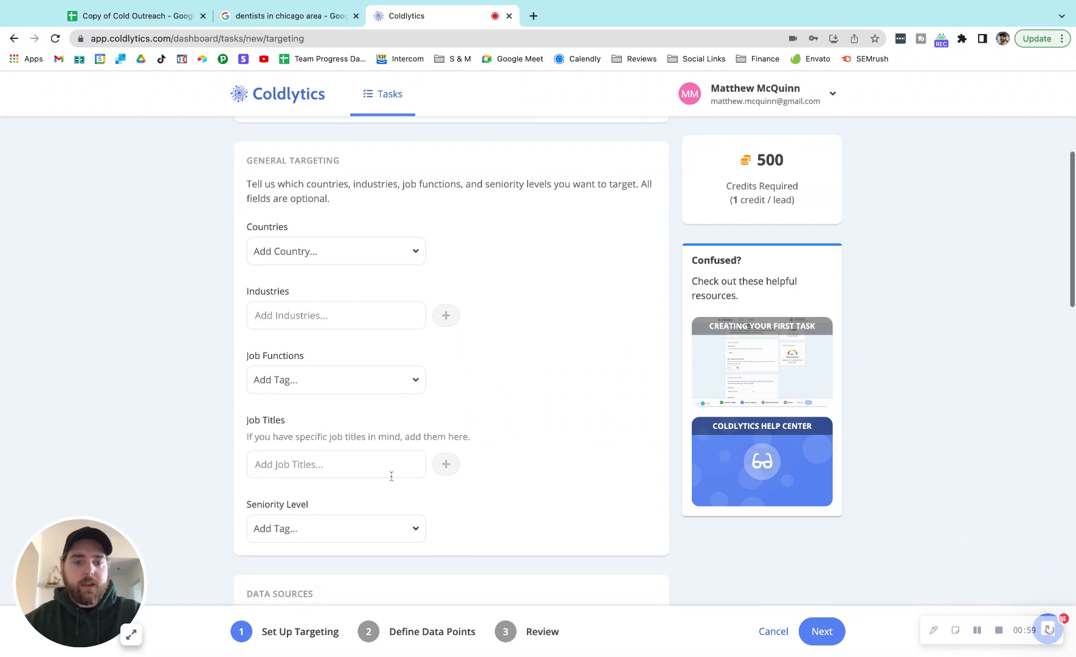
Step: Add dentist, doctor and owner as the targeted job titles
left_click(353, 457)
type("de")
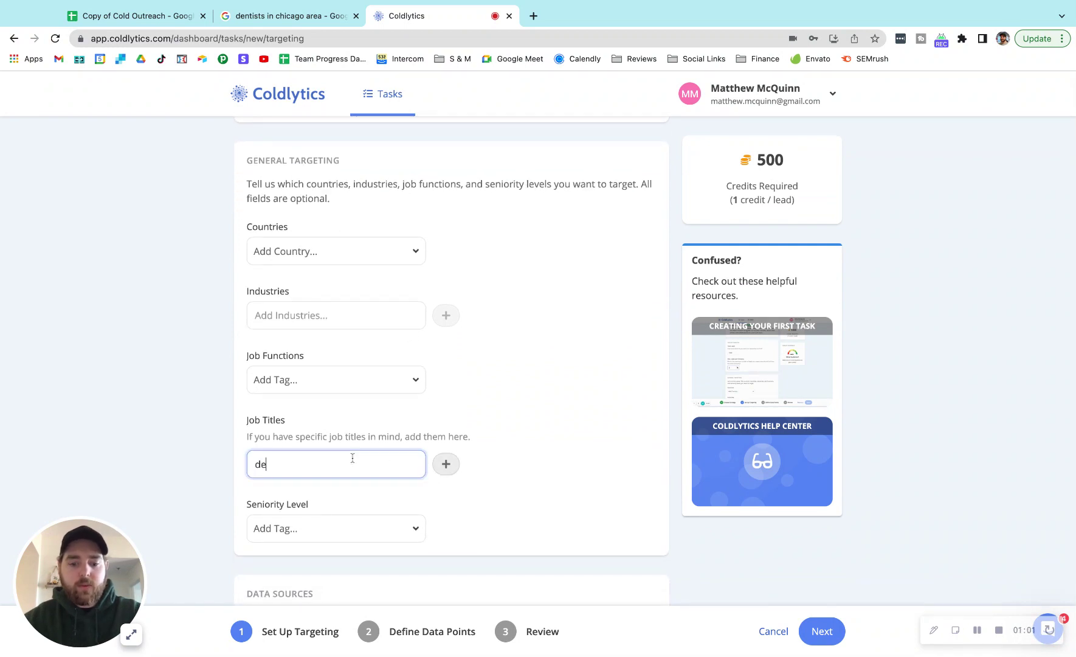
type("ntist")
key("Return")
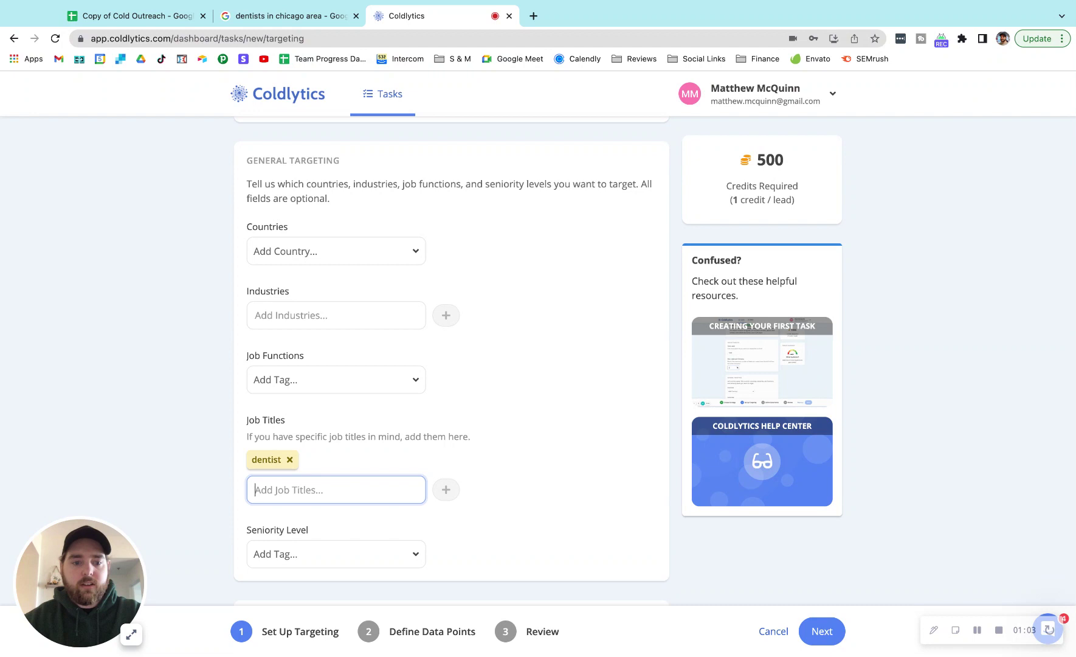
type("docto")
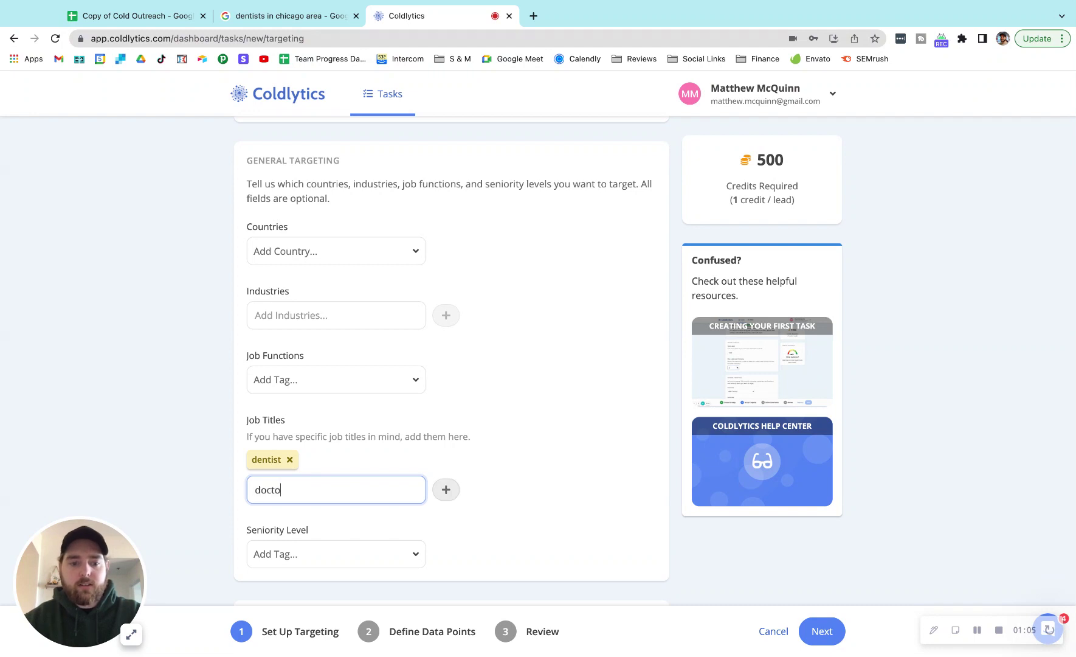
type("r")
key("Return")
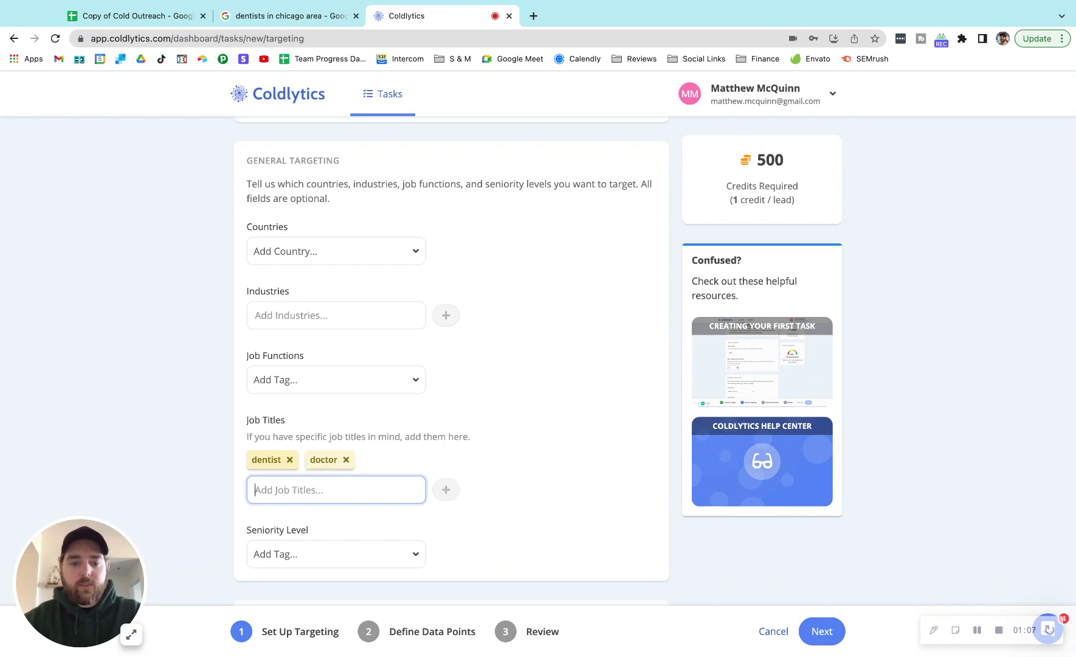
type("owner")
key("Return")
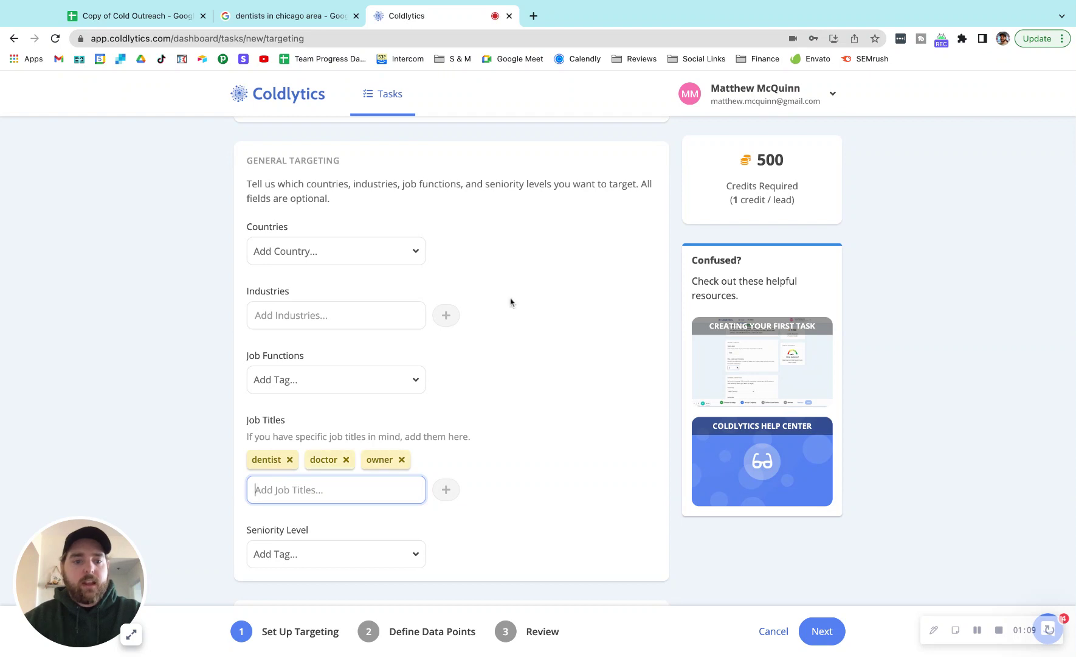
scroll(510, 302, "down", 5)
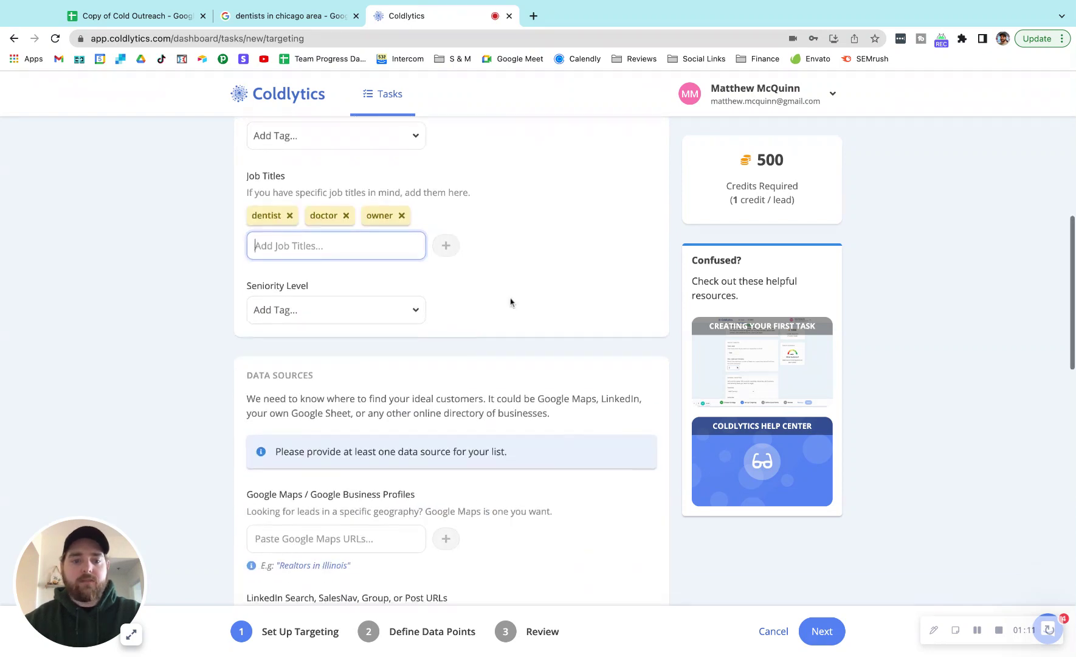
scroll(510, 310, "down", 2)
Step: Change the map search from chicago to syracuse dentists and copy the results URL
left_click(353, 433)
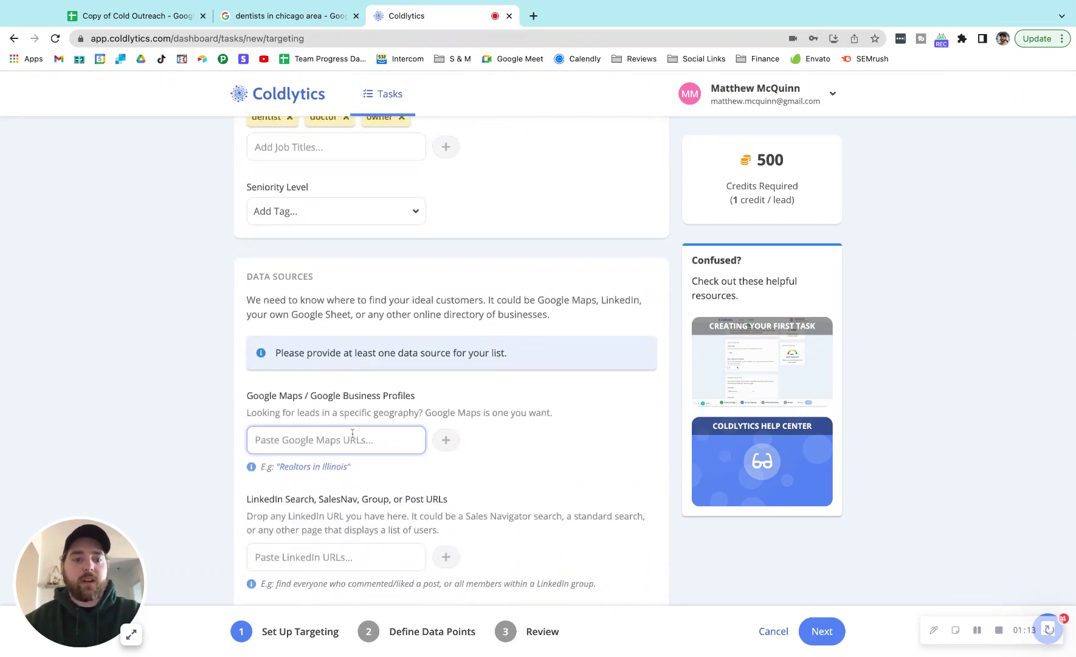
left_click(313, 18)
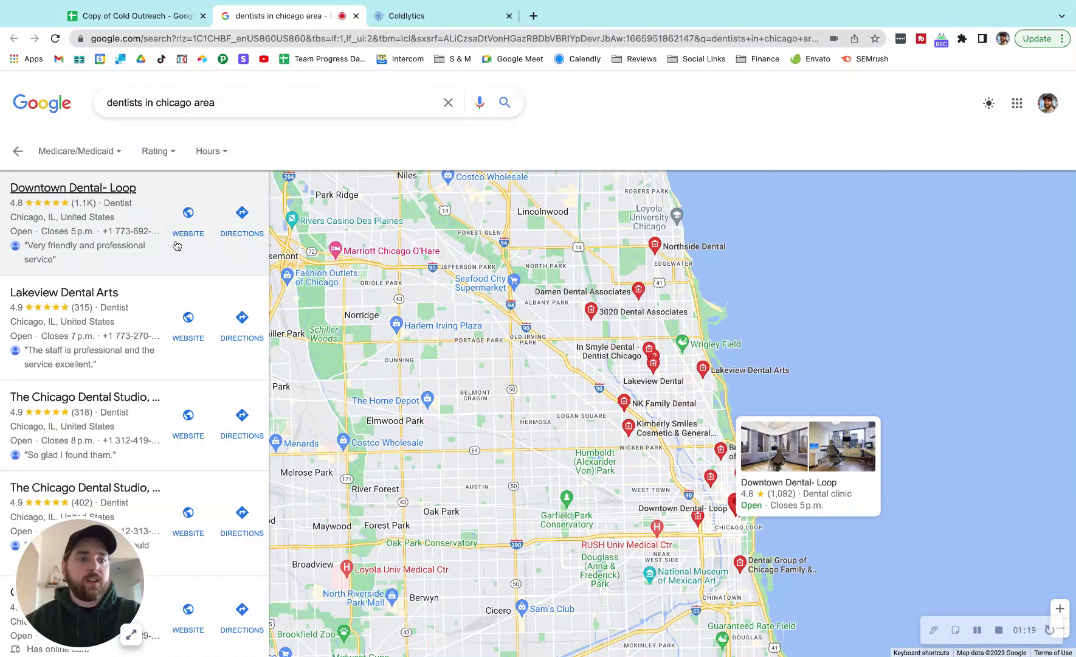
double_click(178, 104)
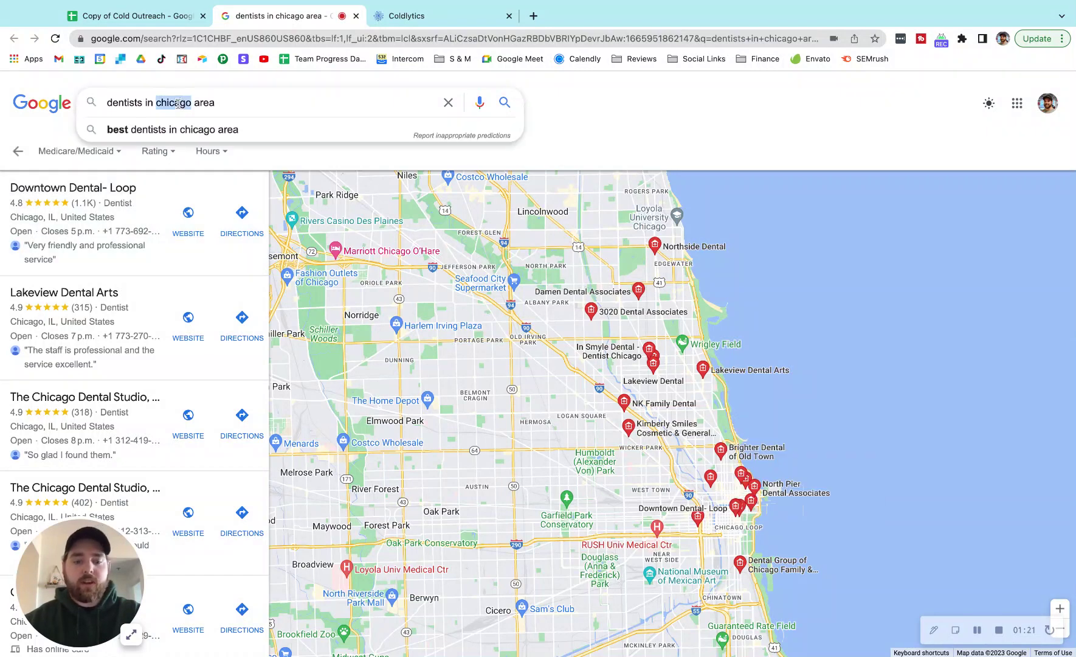
type("syrac")
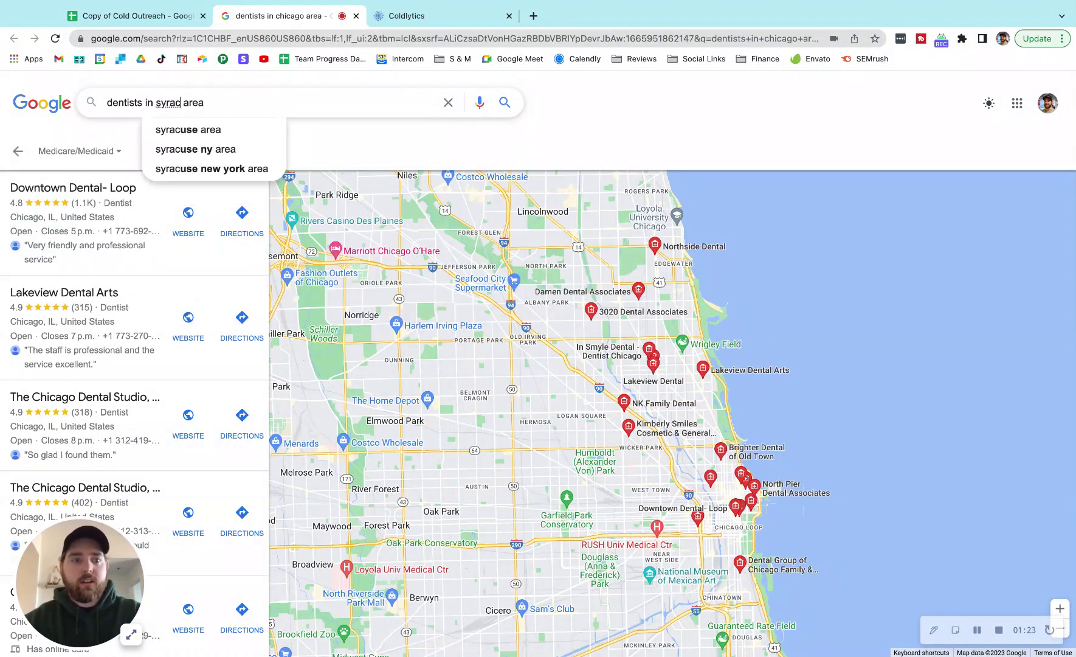
key("Down")
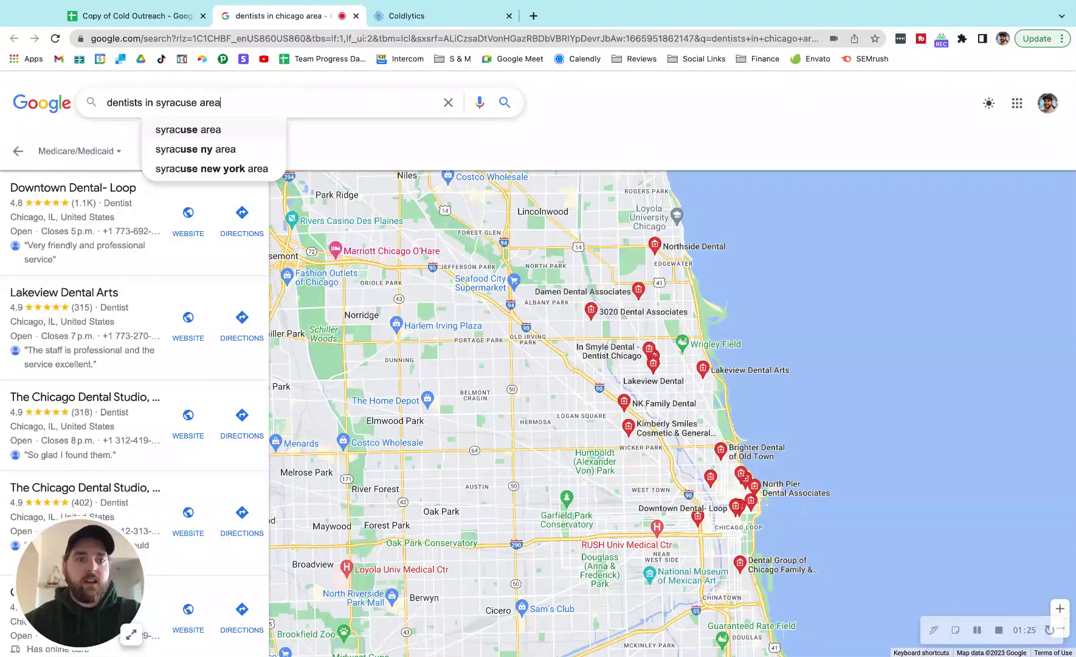
key("Return")
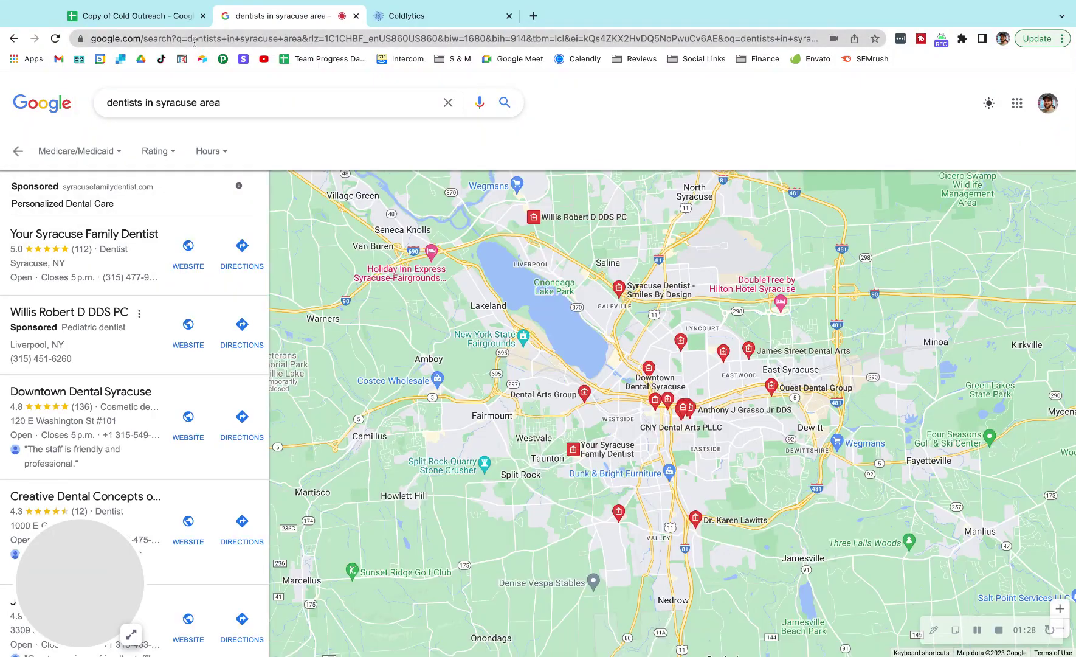
left_click(195, 39)
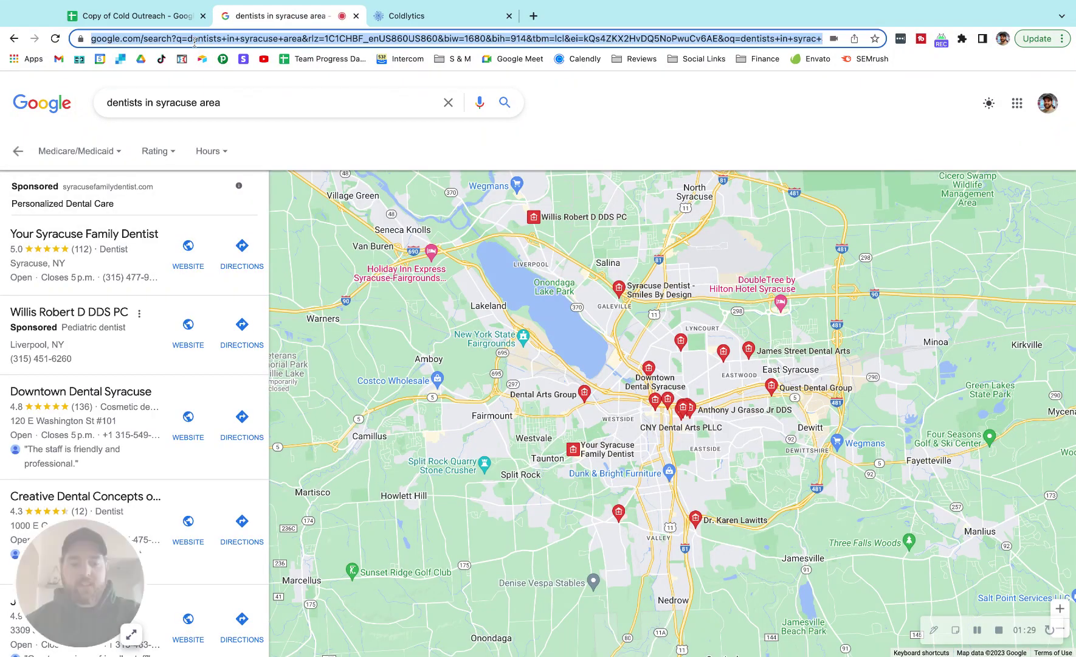
Step: Paste the Syracuse results URL into the task as a Google Maps source, then recheck the results
left_click(442, 18)
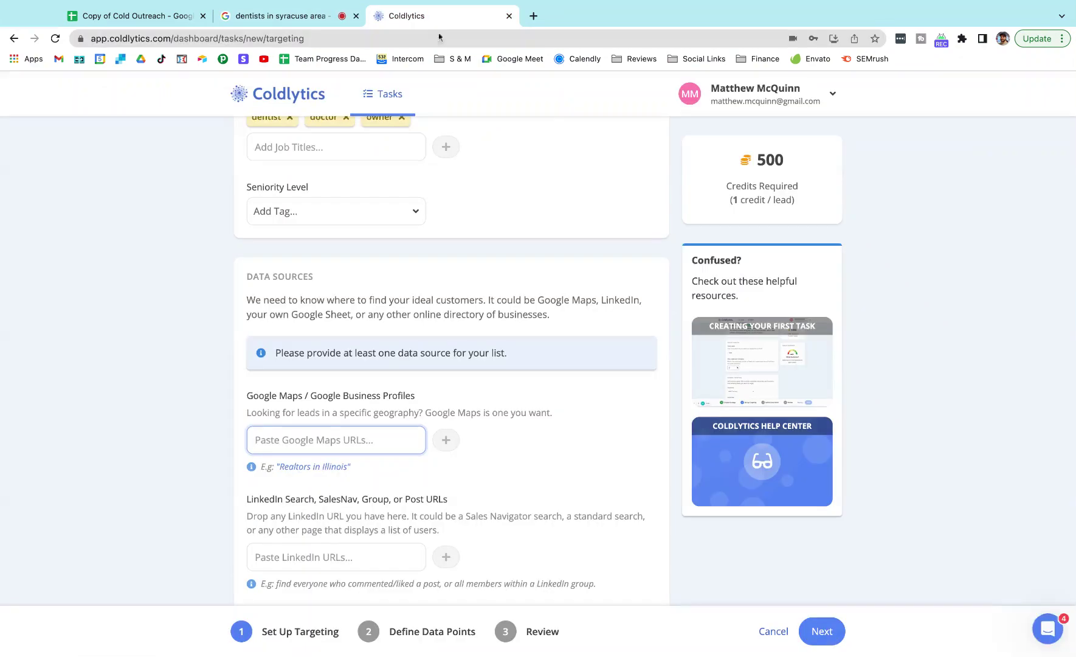
key("super+v")
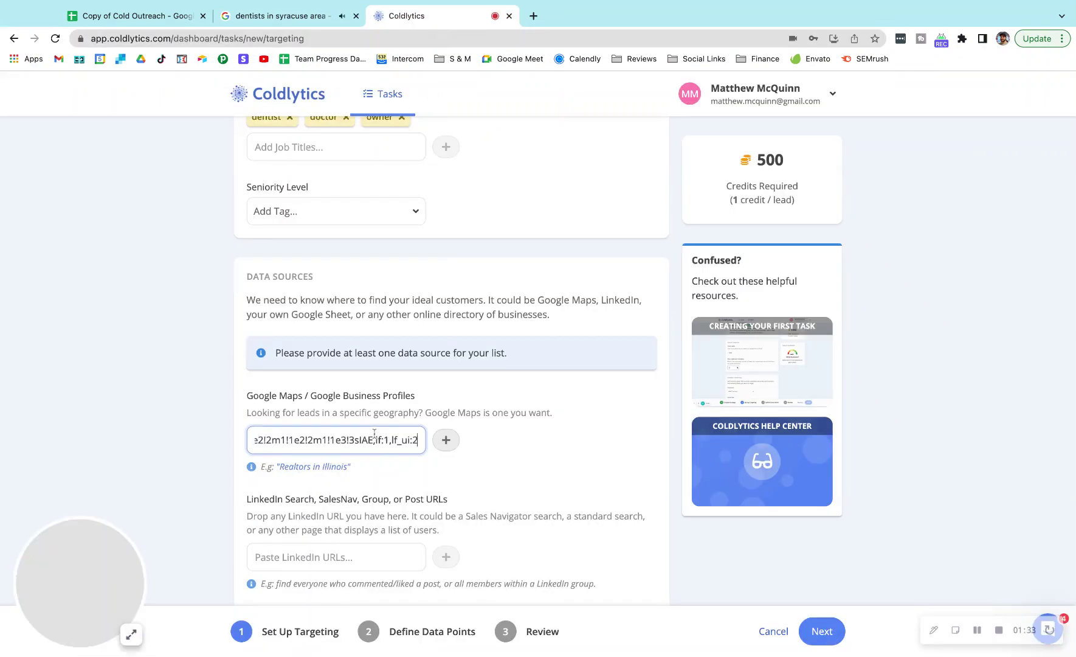
key("Return")
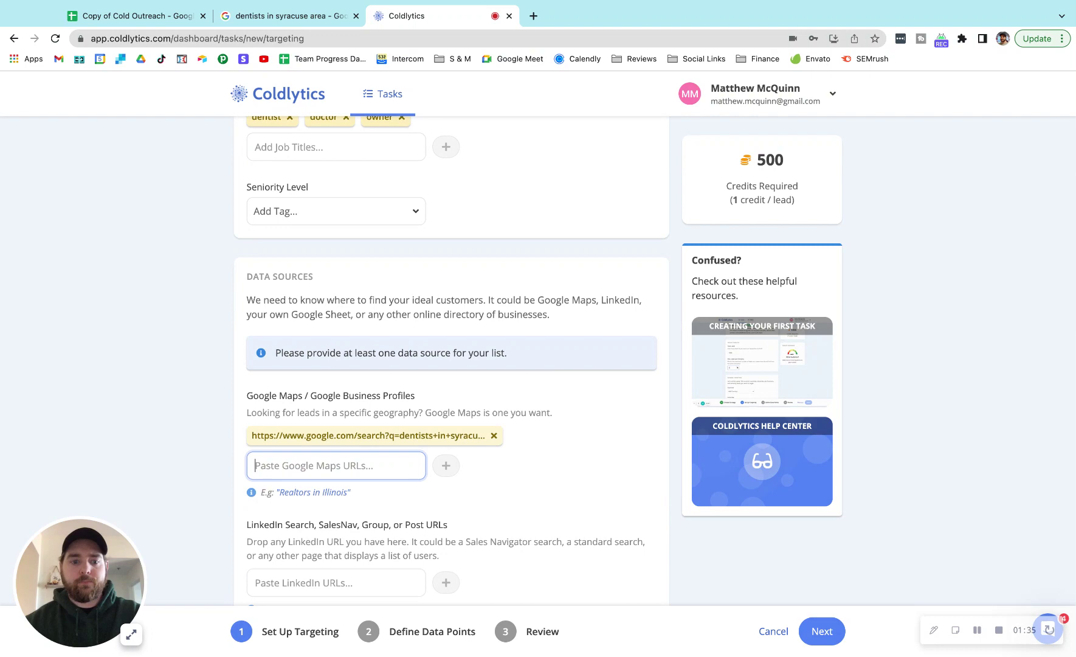
scroll(430, 309, "down", 5)
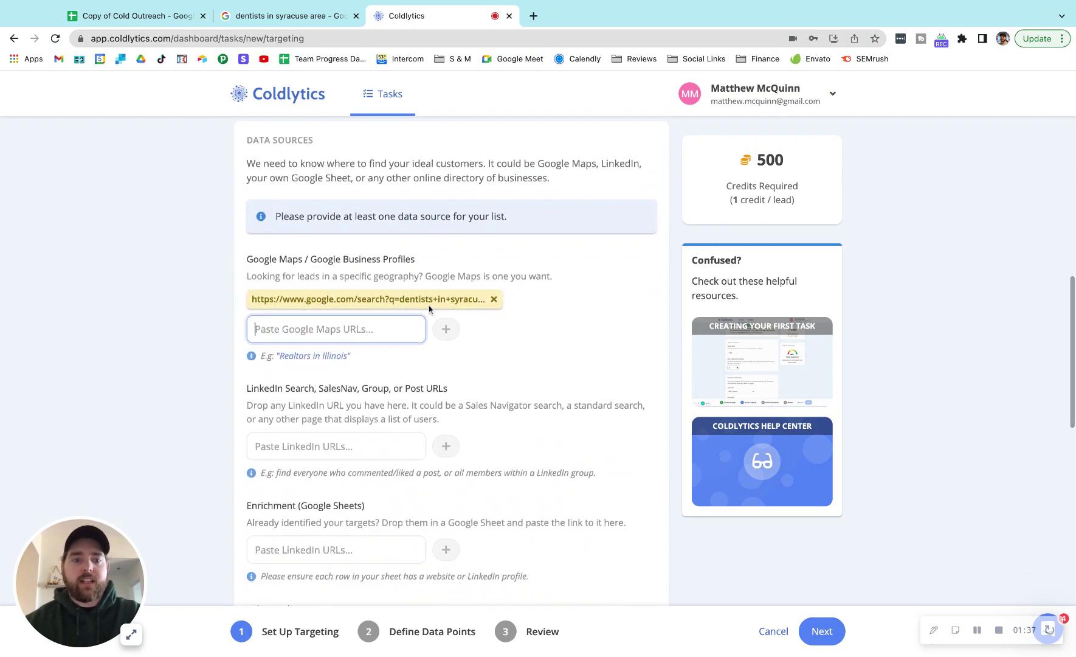
left_click(275, 24)
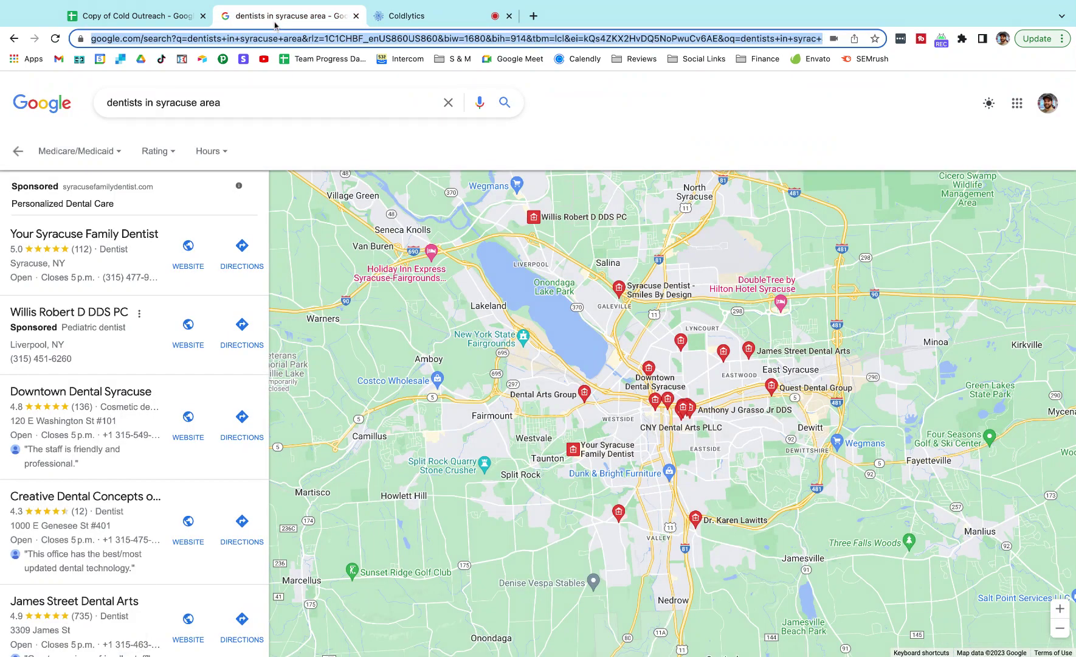
scroll(211, 512, "down", 3)
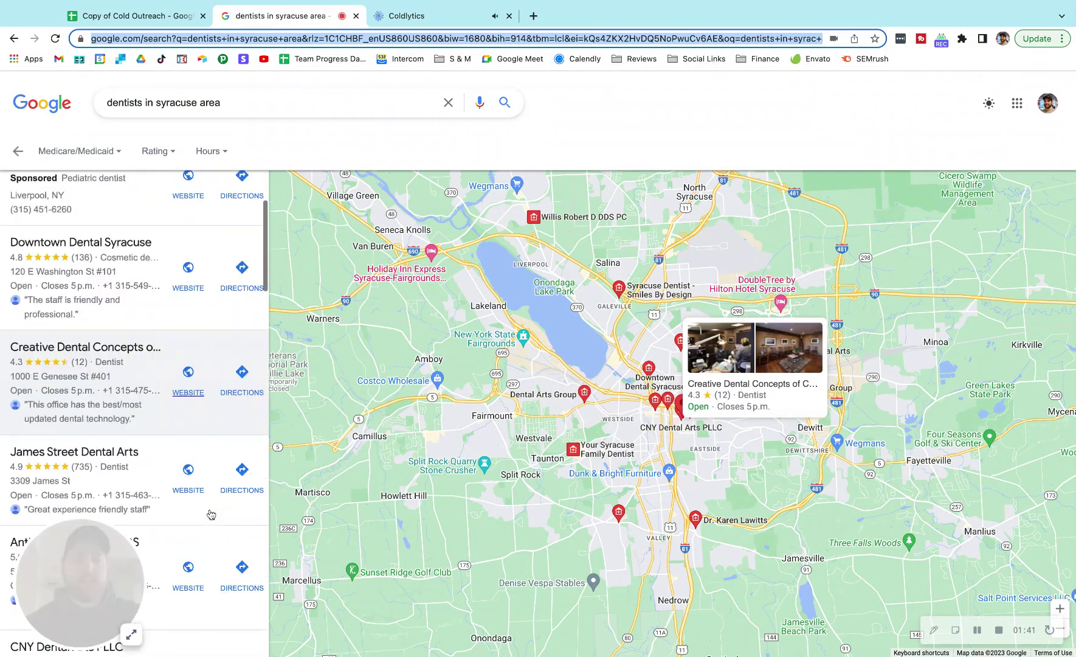
scroll(211, 515, "up", 3)
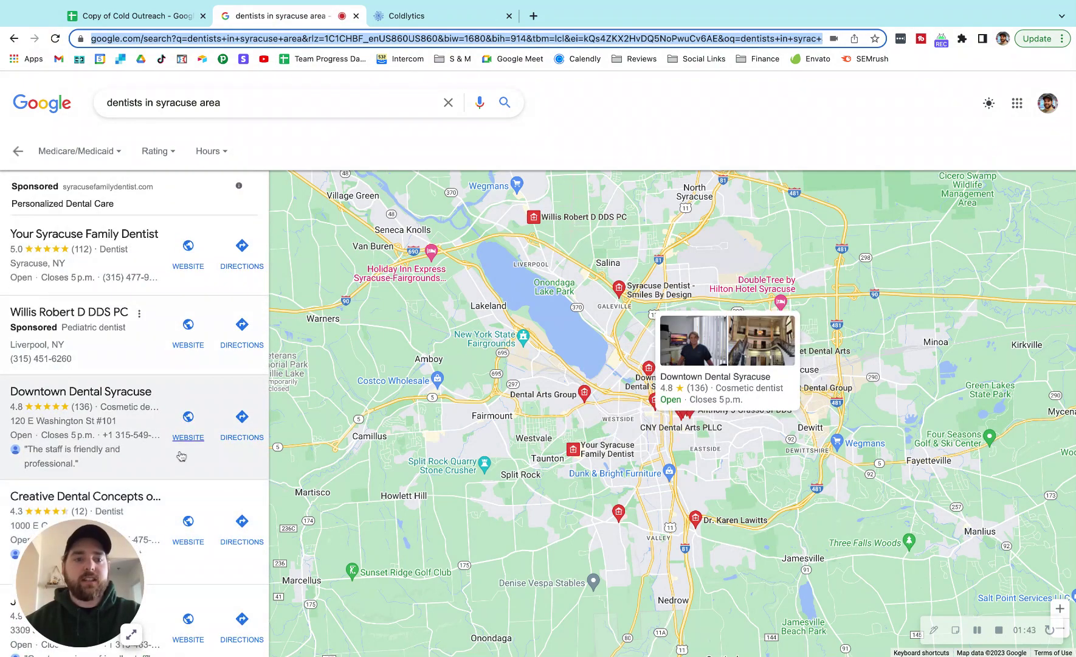
Step: Scroll the task's advanced filters down to Additional Notes, then revisit the Syracuse results
left_click(424, 18)
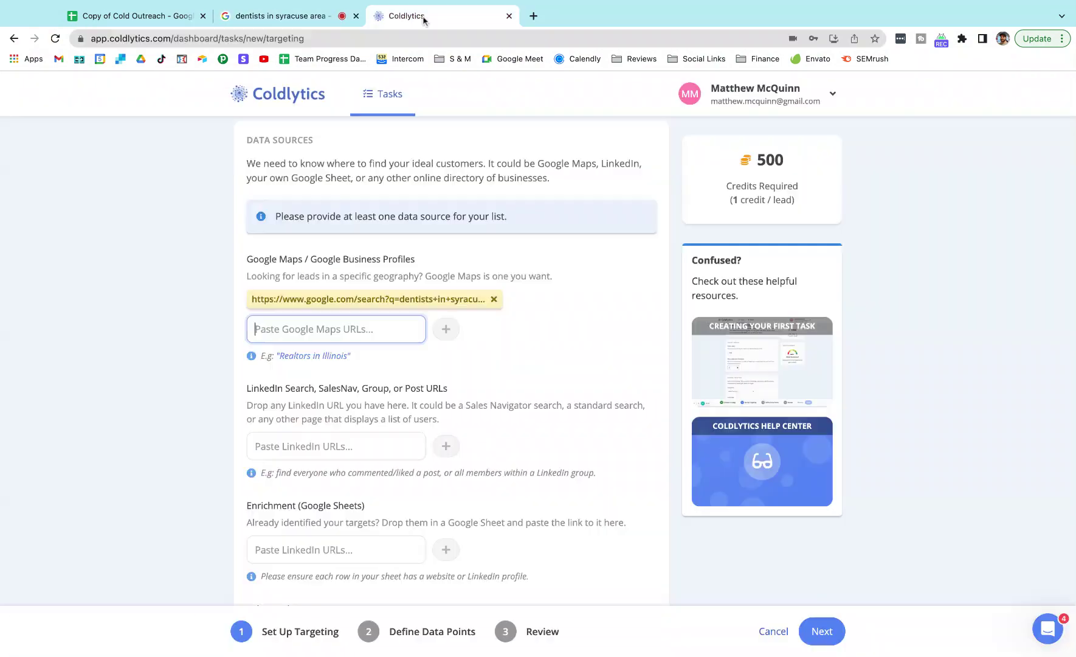
scroll(321, 161, "up", 3)
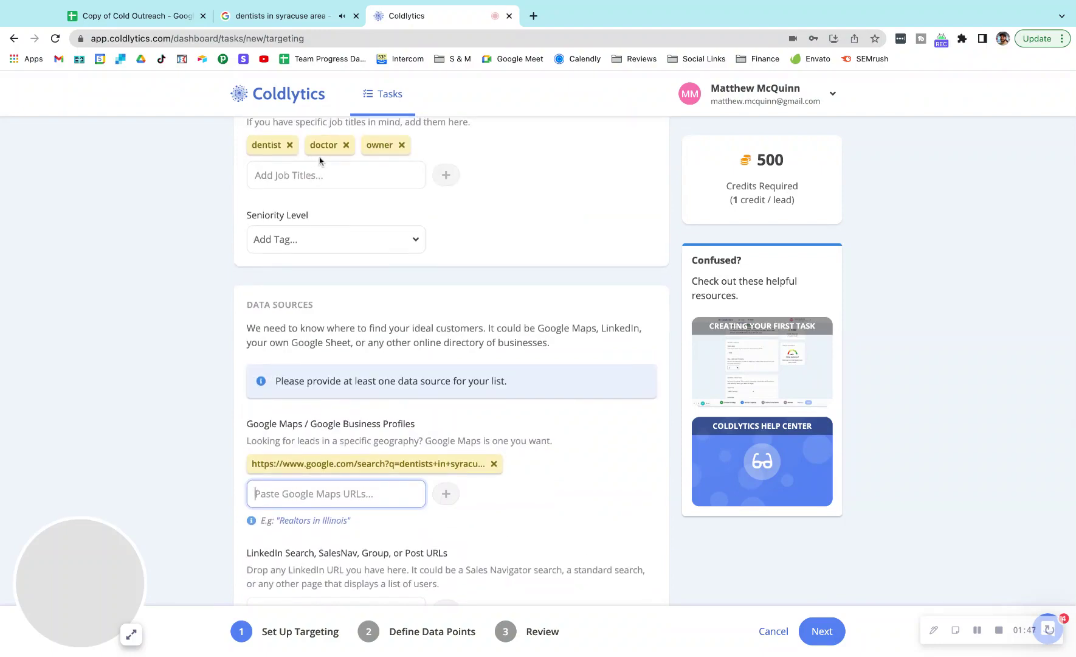
scroll(447, 204, "up", 2)
scroll(445, 233, "down", 2)
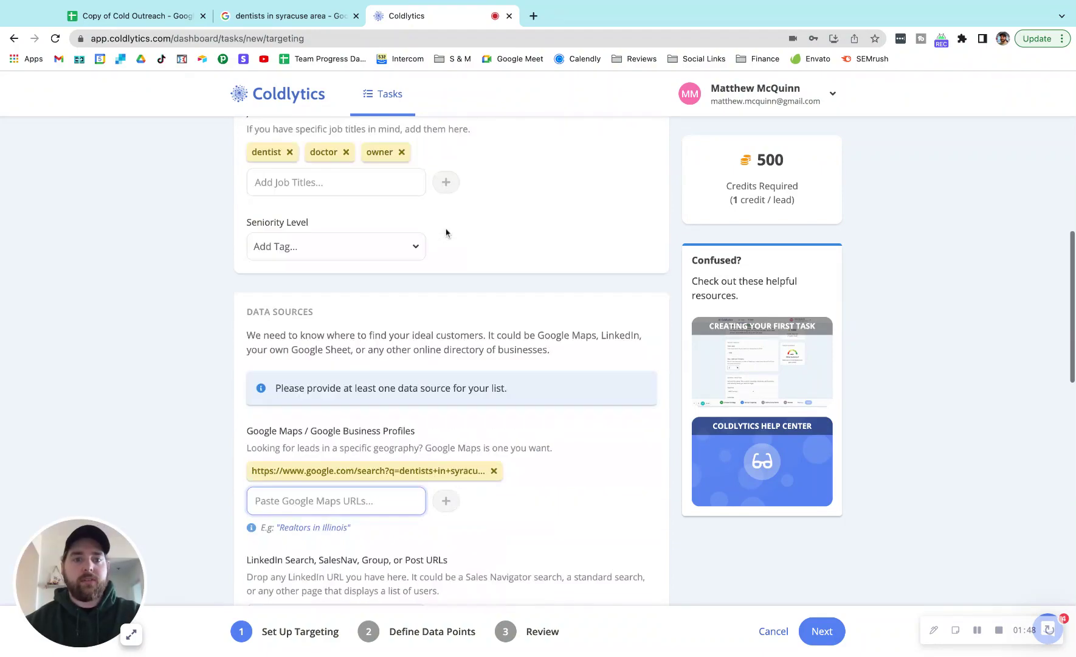
scroll(446, 233, "down", 8)
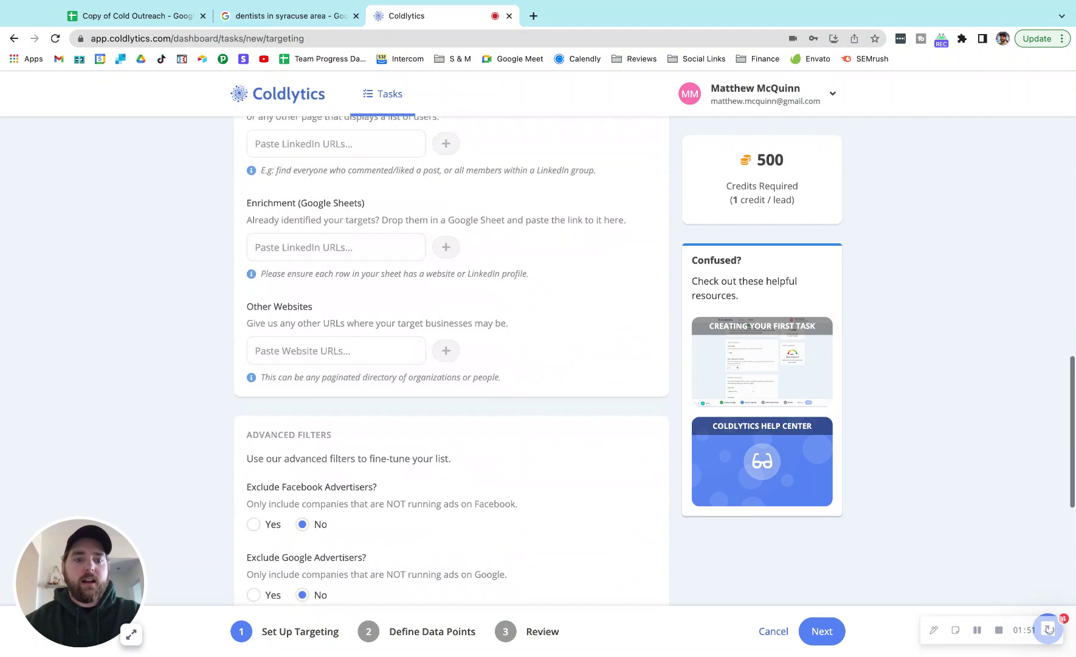
scroll(452, 359, "down", 5)
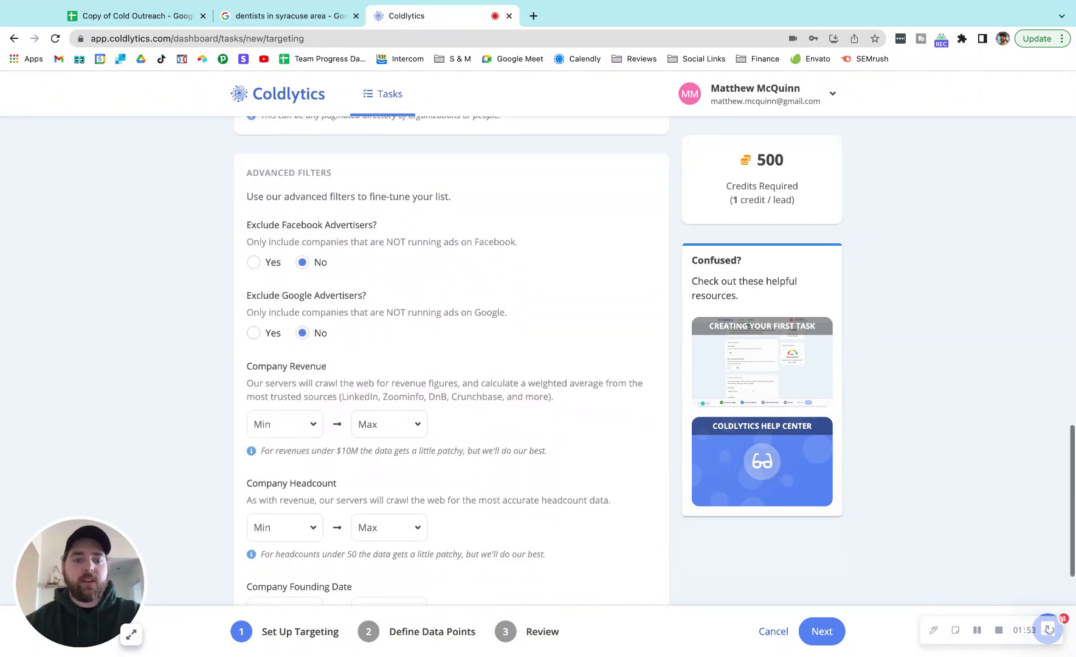
scroll(452, 359, "down", 2)
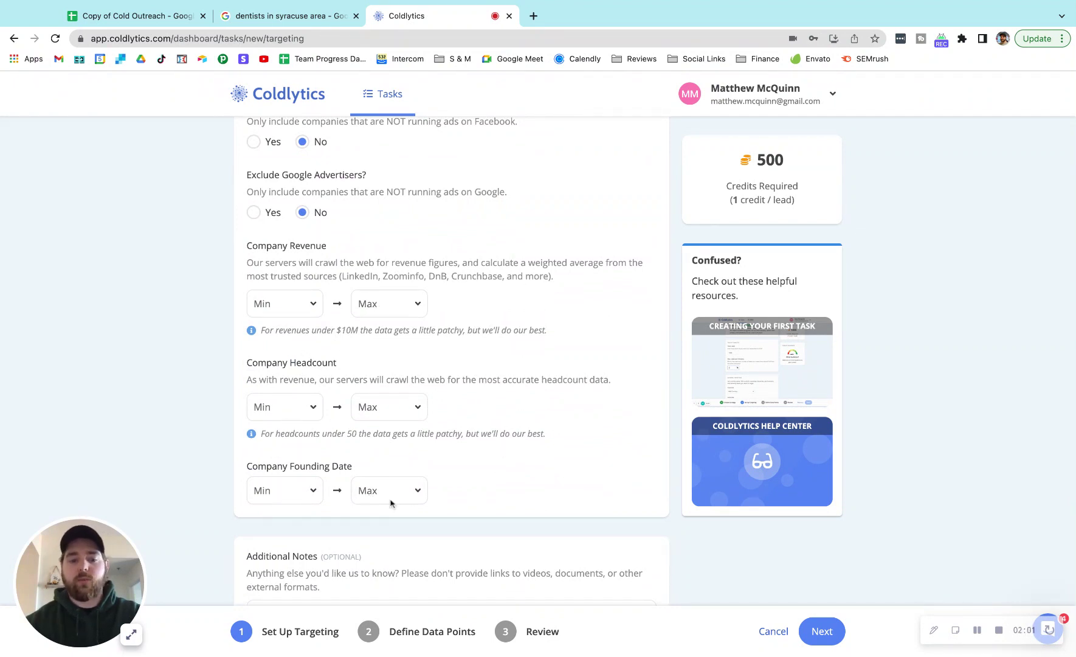
scroll(493, 496, "down", 3)
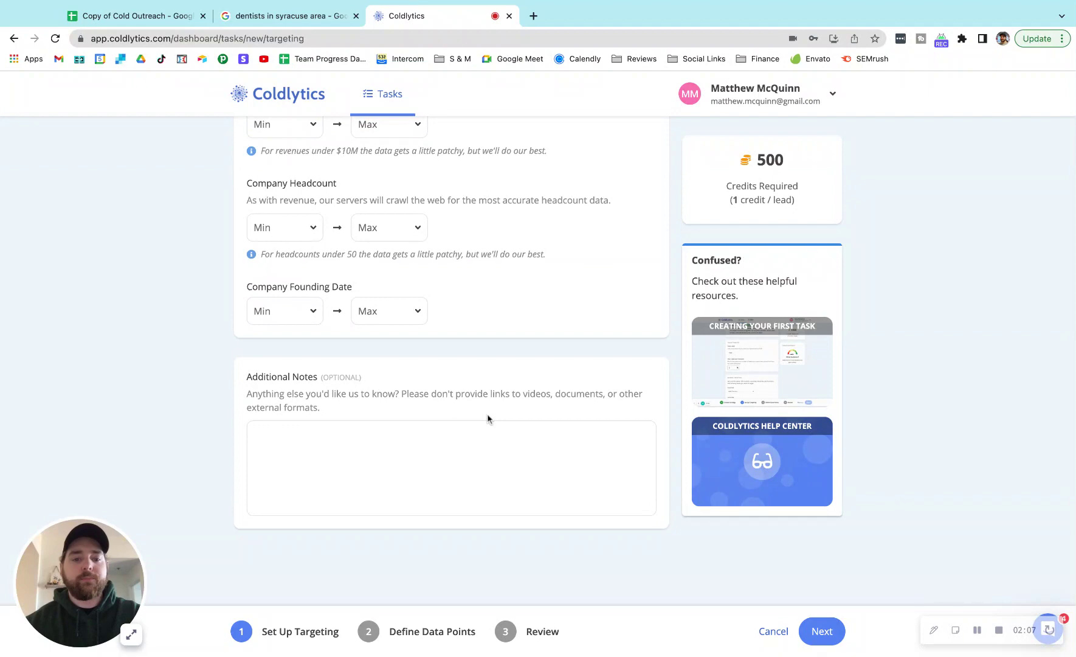
left_click(476, 441)
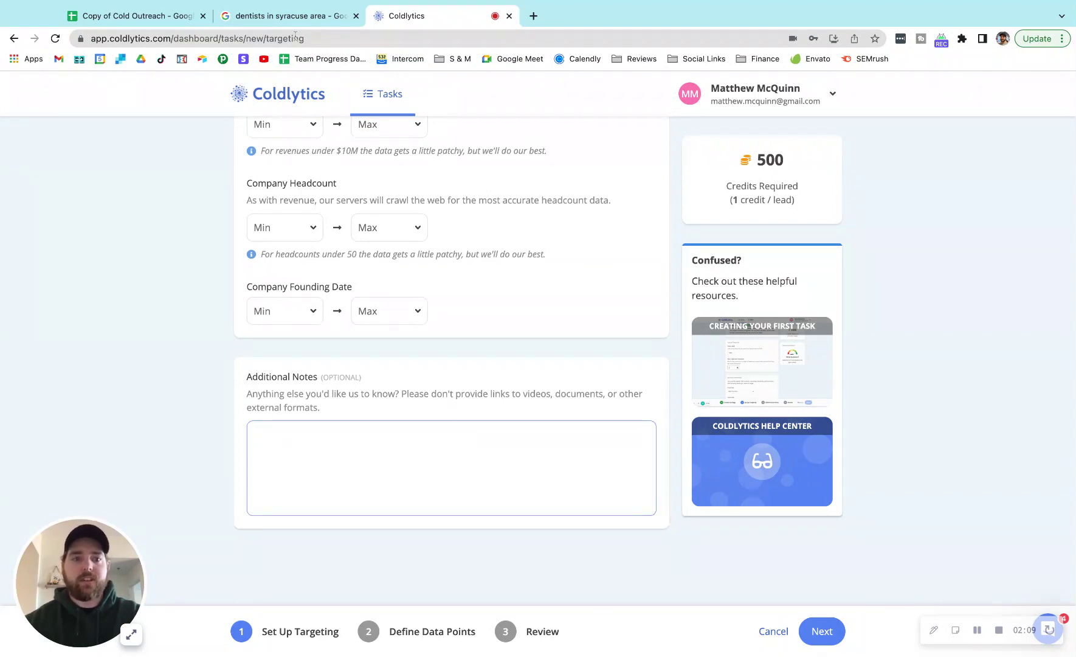
left_click(296, 13)
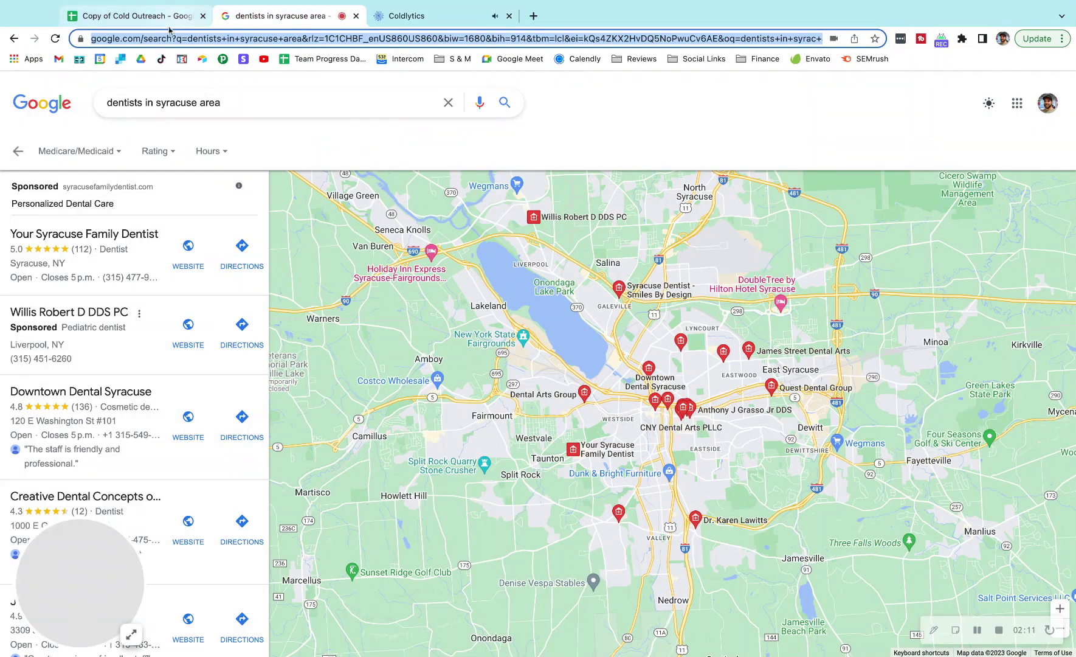
Step: Read the sheet's Notes in cell B5: general family dentists, not pediatrics
left_click(140, 15)
left_click(165, 260)
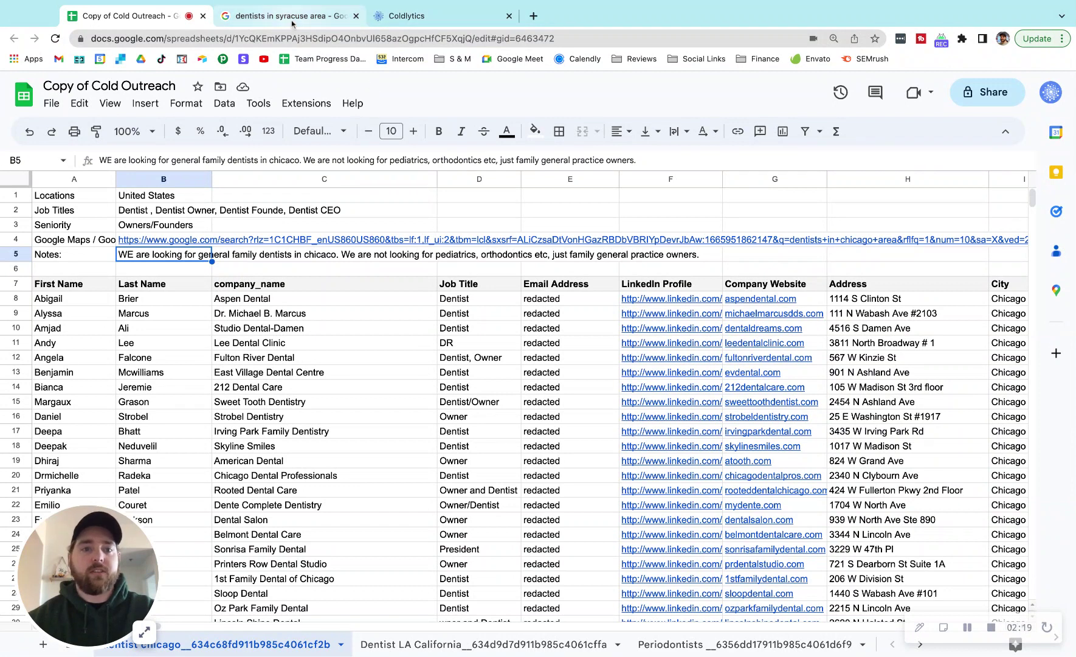
Step: Back in Coldlytics, click into Additional Notes and advance to Define Data Points
left_click(411, 21)
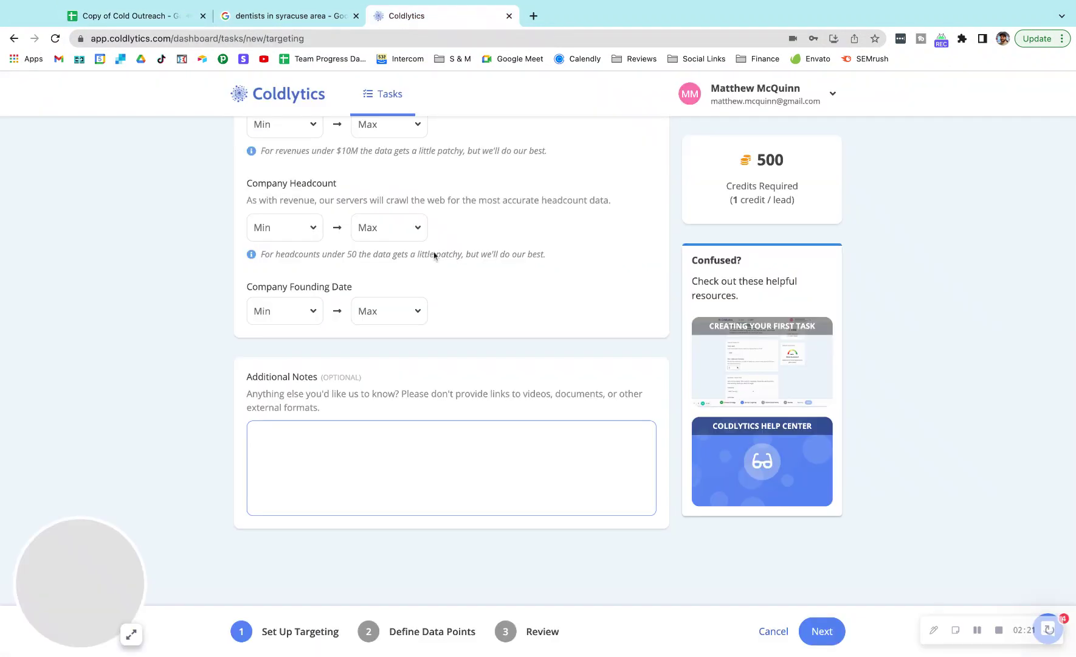
left_click(426, 450)
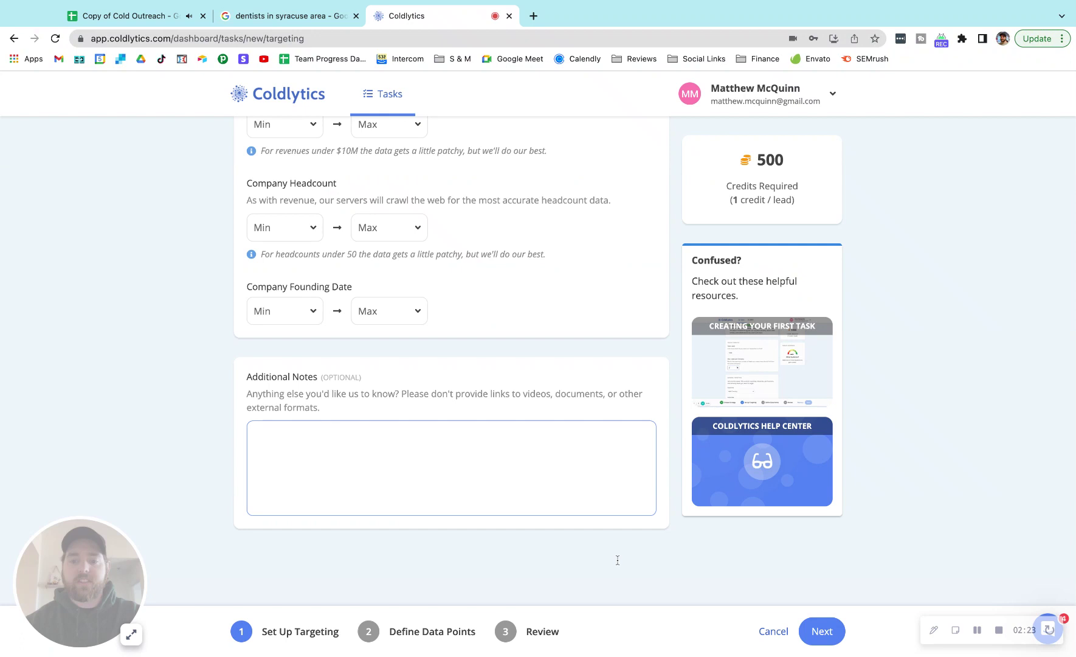
left_click(827, 632)
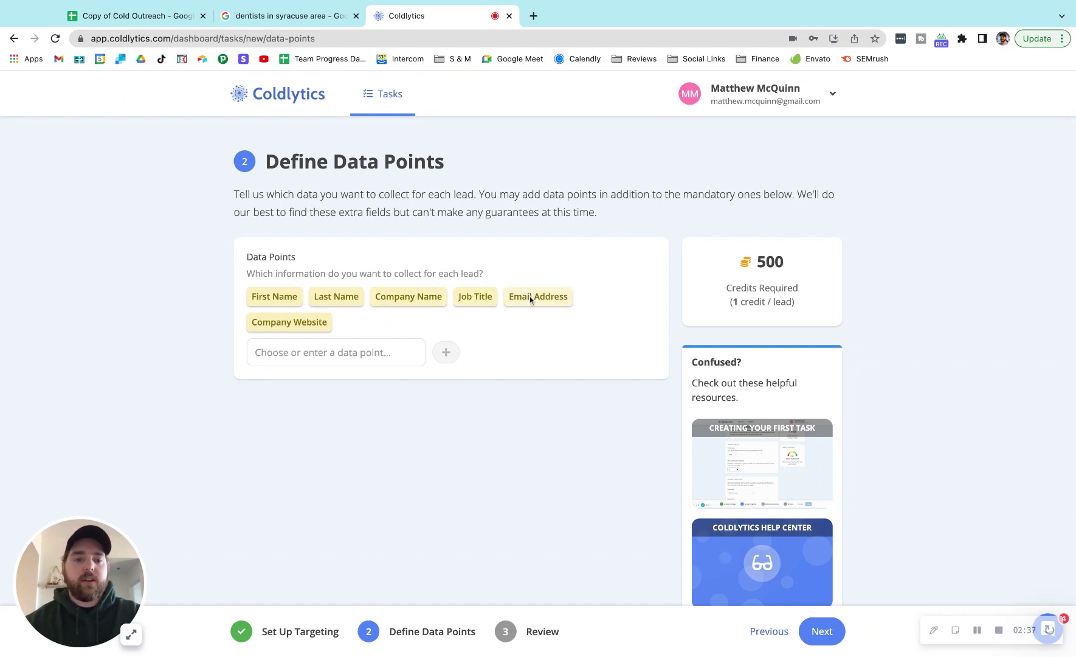
Step: Add LinkedIn Profile, Address and Phone Number as data points
left_click(314, 349)
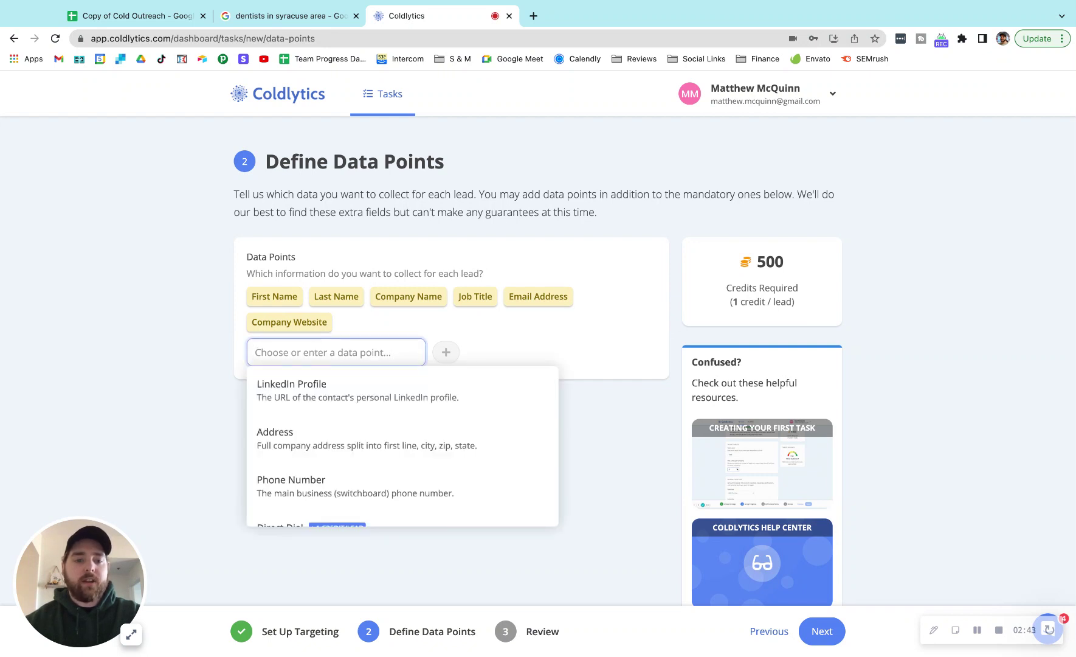
left_click(465, 398)
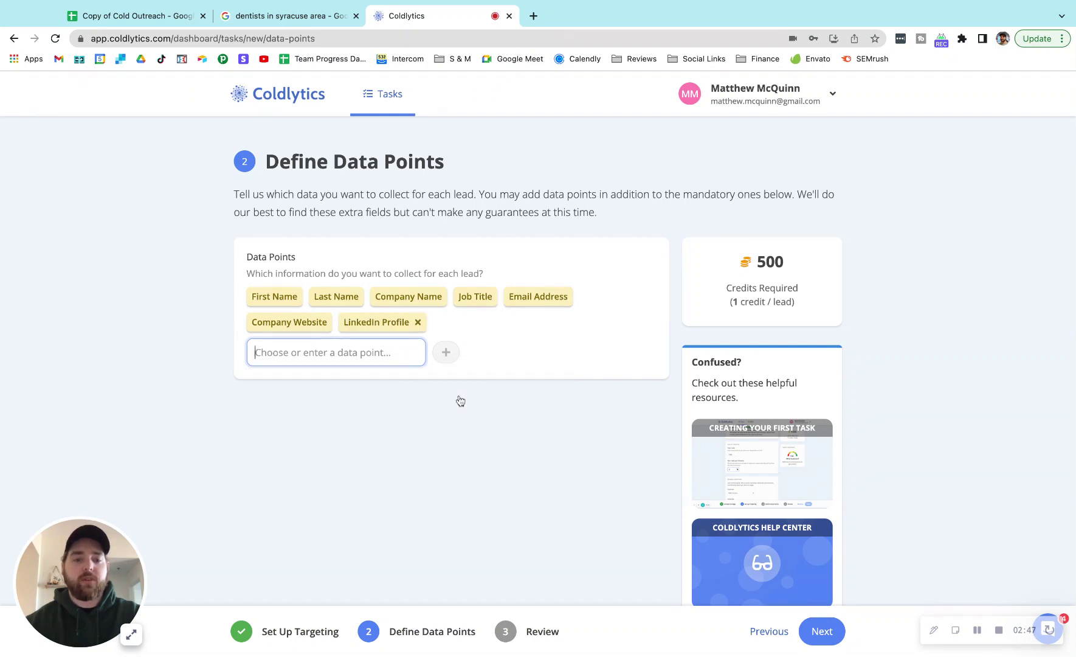
left_click(387, 359)
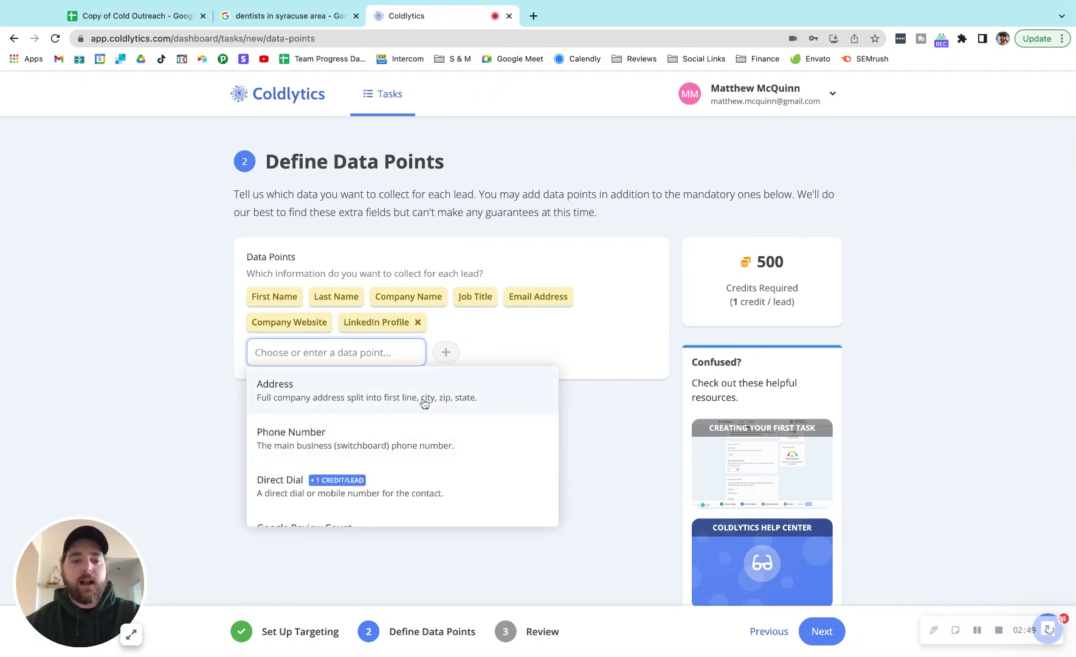
left_click(423, 398)
left_click(384, 355)
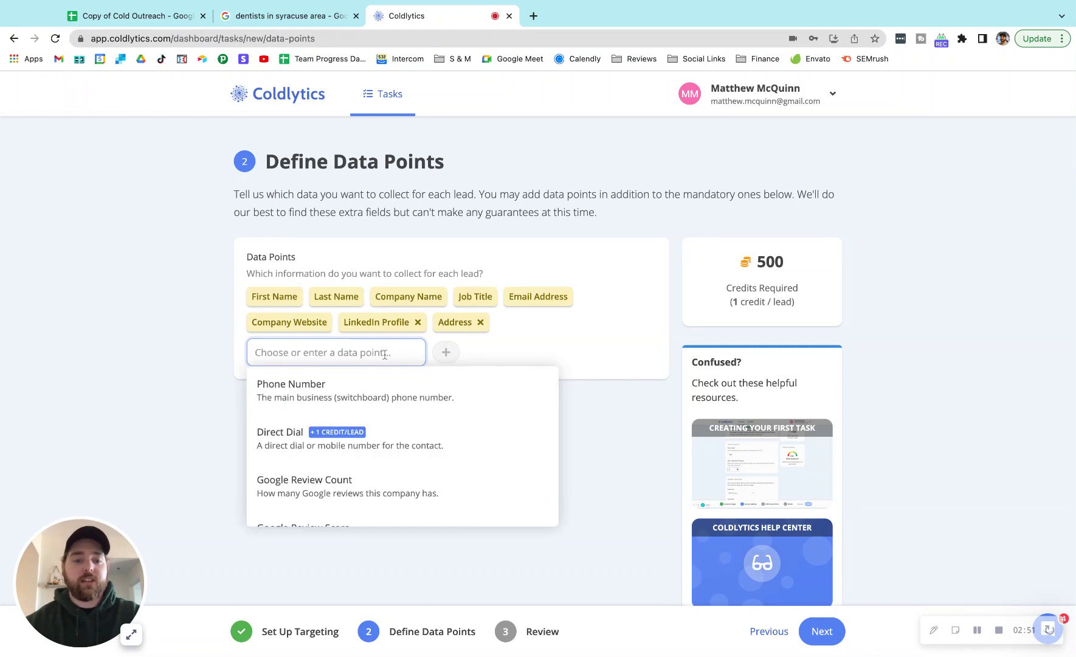
left_click(391, 399)
Step: Add Direct Dial, Google Review Score and GMB Claimed, raising required credits to 1000
left_click(370, 355)
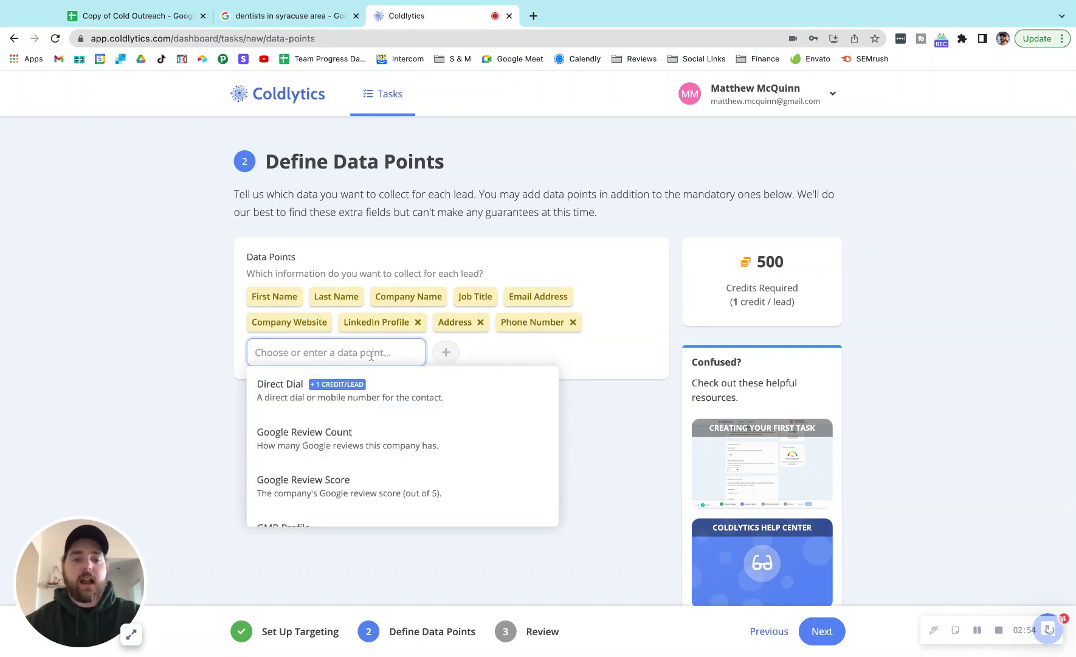
left_click(418, 410)
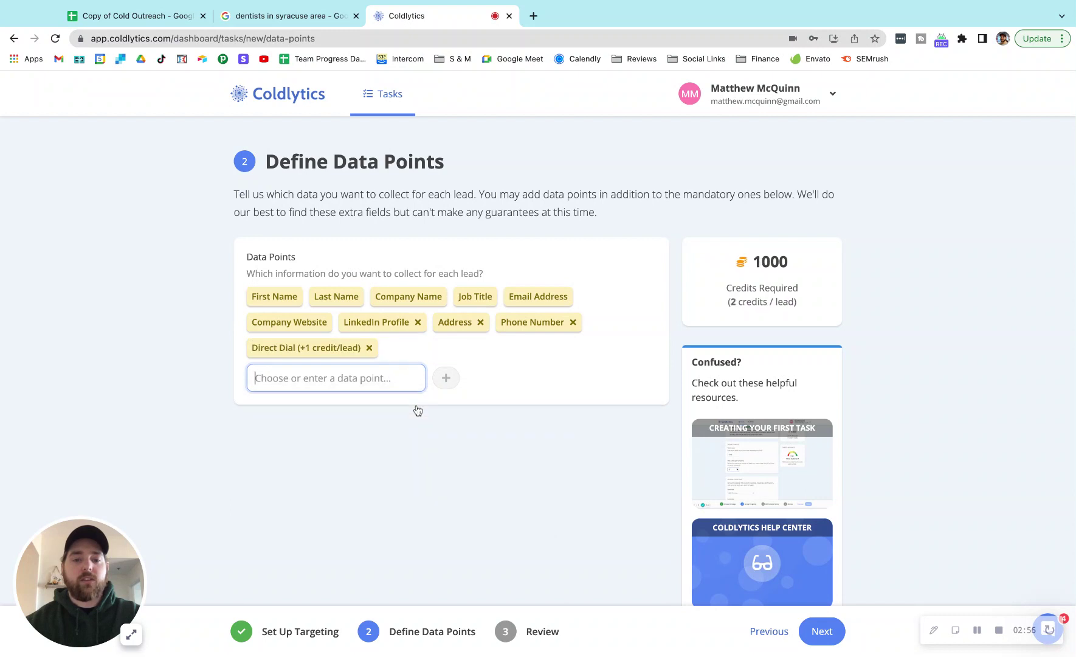
left_click(378, 372)
scroll(412, 480, "down", 2)
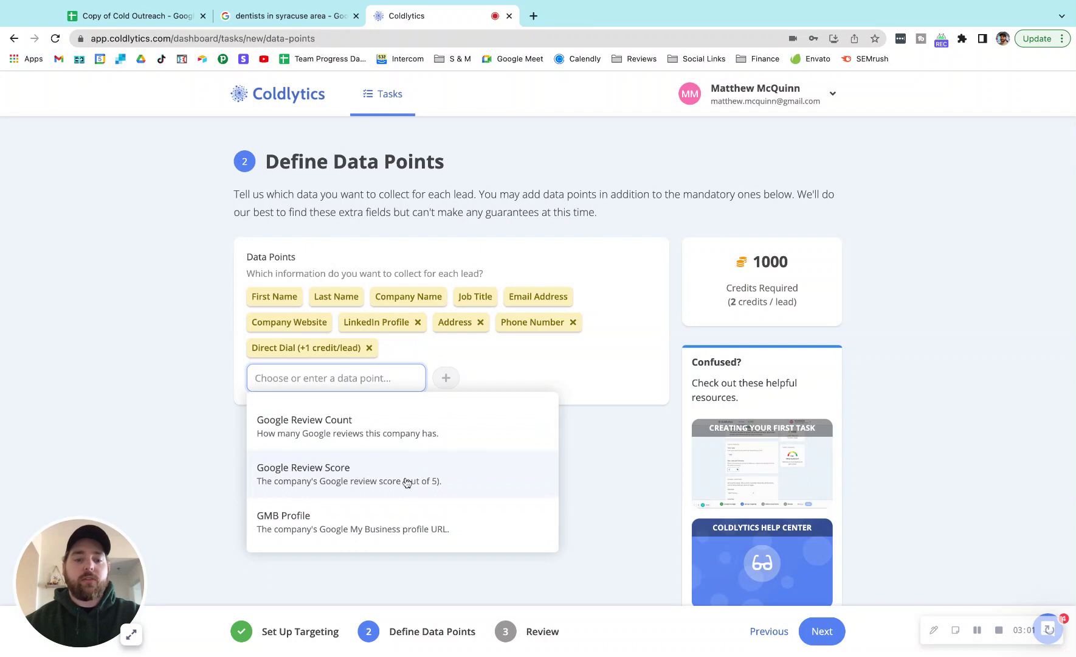
left_click(408, 482)
left_click(382, 384)
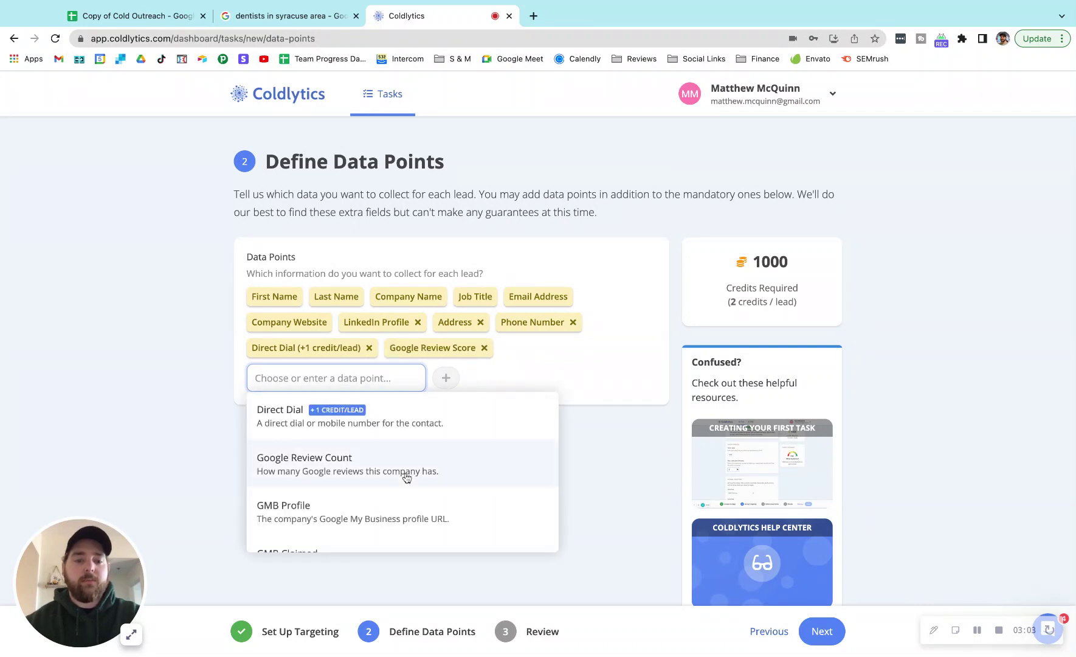
scroll(404, 474, "down", 4)
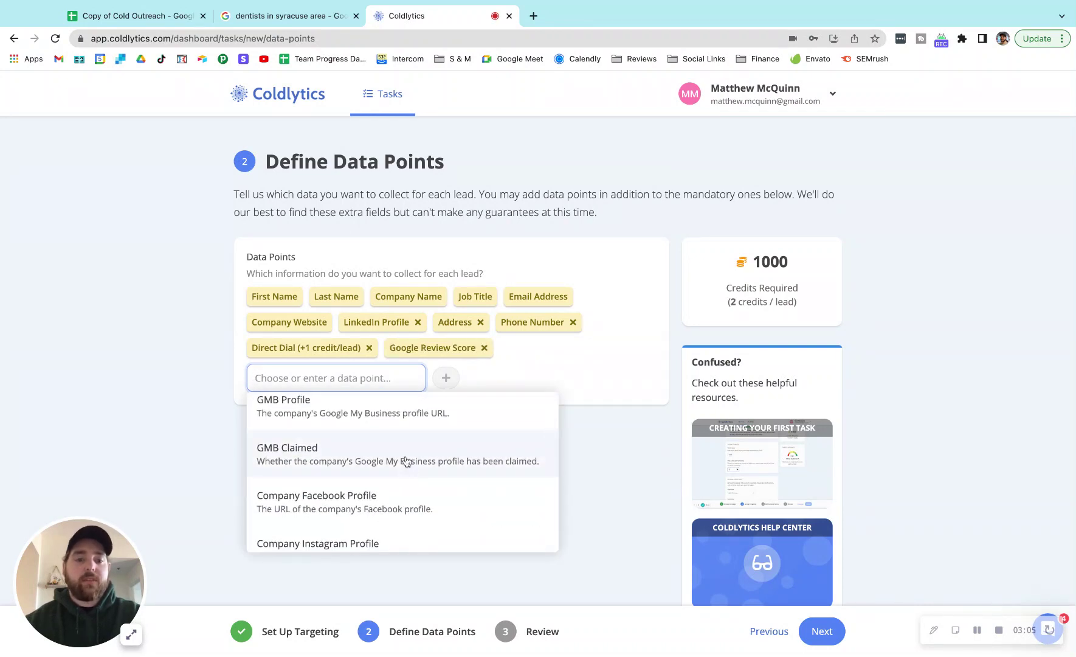
left_click(408, 463)
left_click(385, 377)
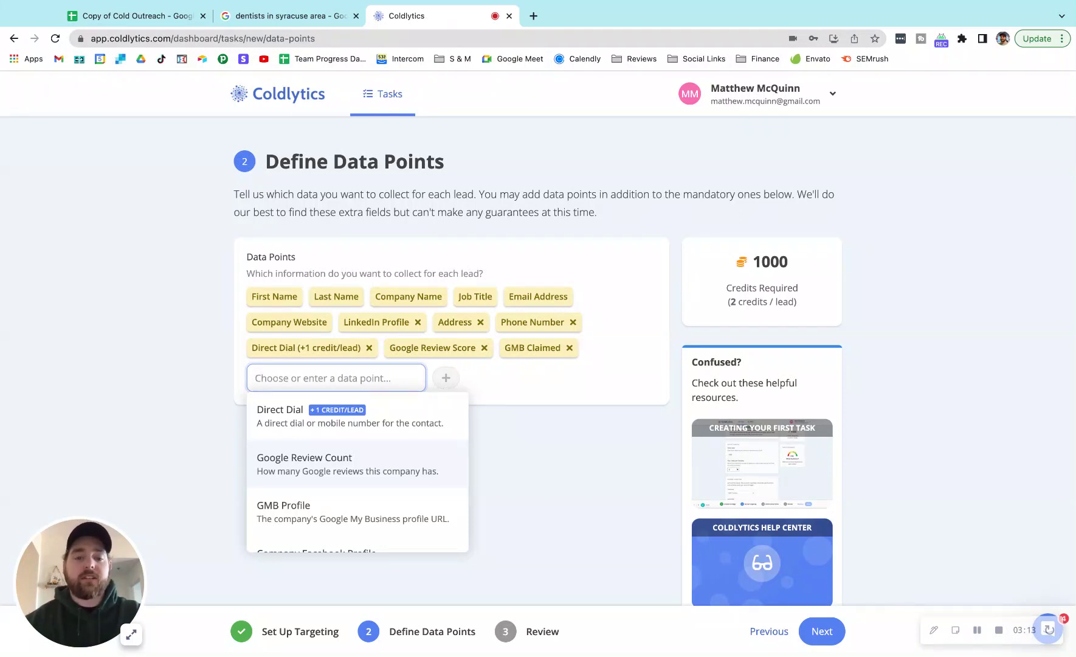
Step: Scroll the data point dropdown past the ad pixel options to Wordpress and Page Speed (ms)
scroll(357, 447, "down", 5)
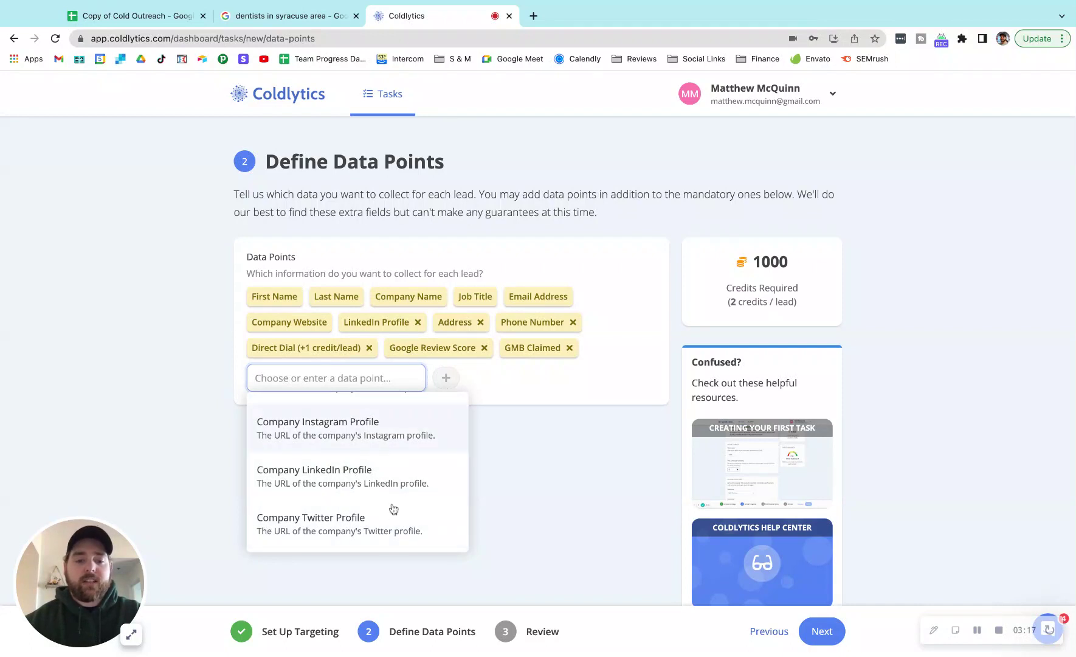
scroll(398, 490, "down", 1)
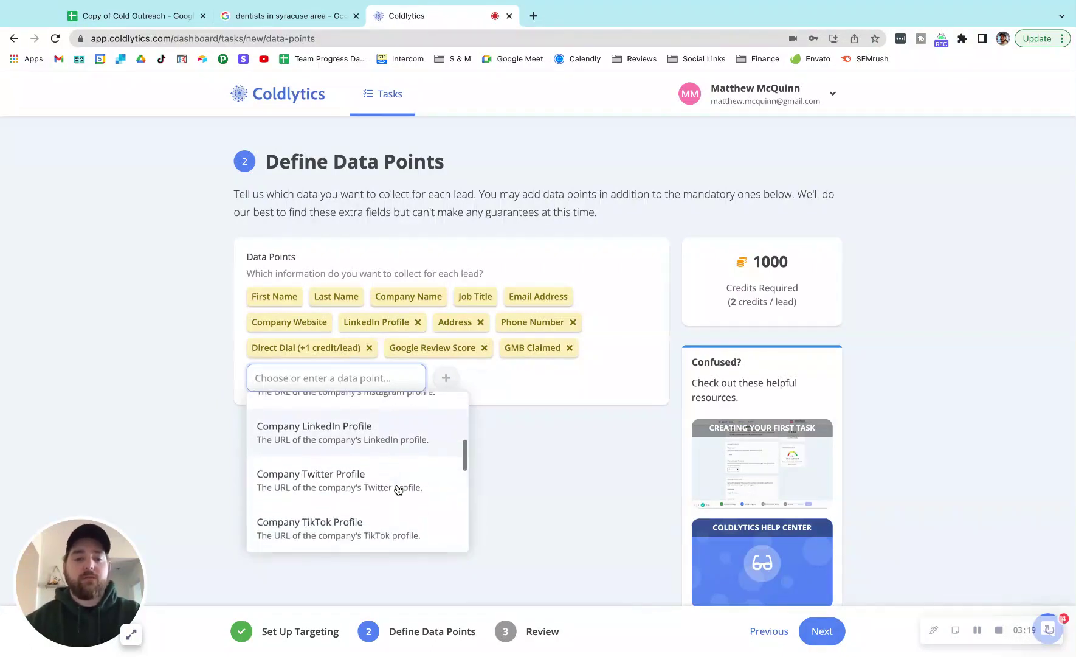
scroll(399, 489, "down", 5)
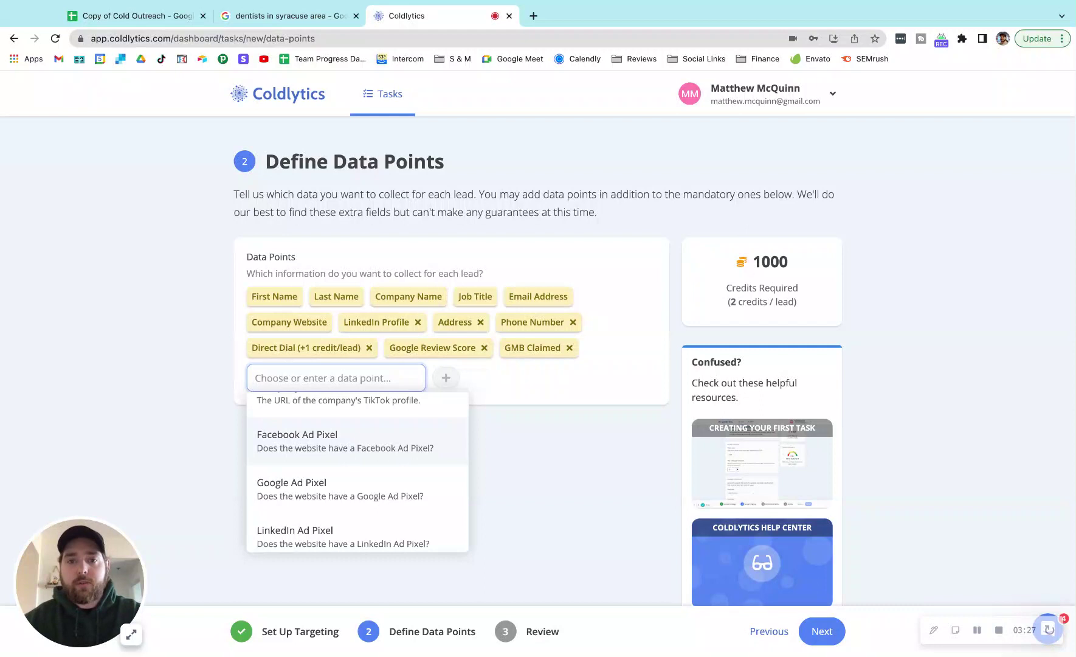
scroll(359, 459, "down", 1)
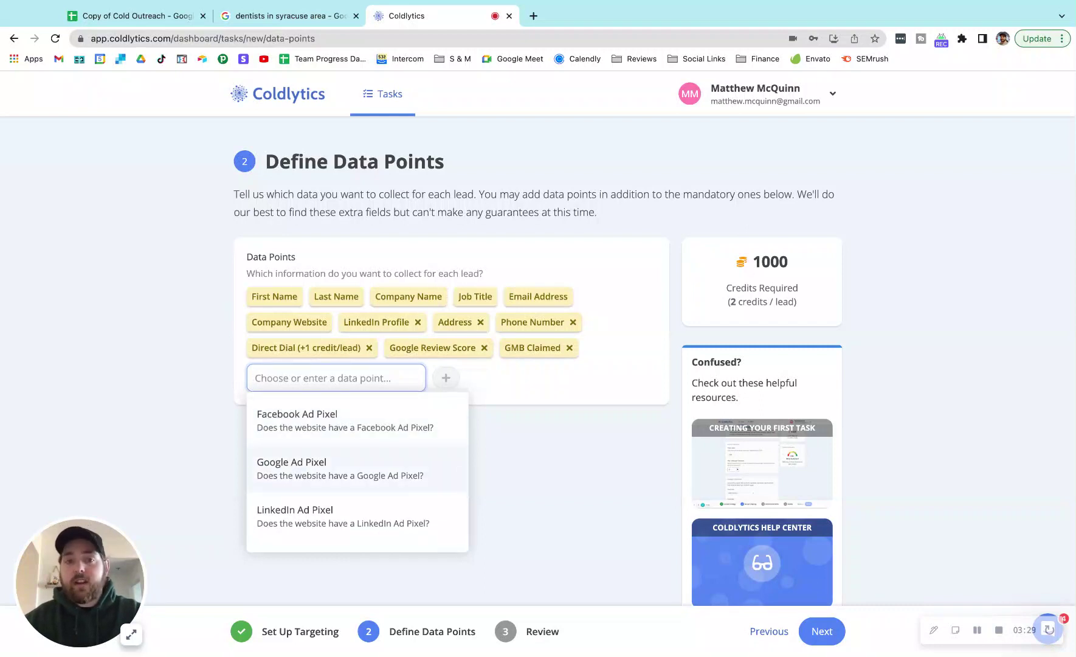
scroll(357, 444, "down", 4)
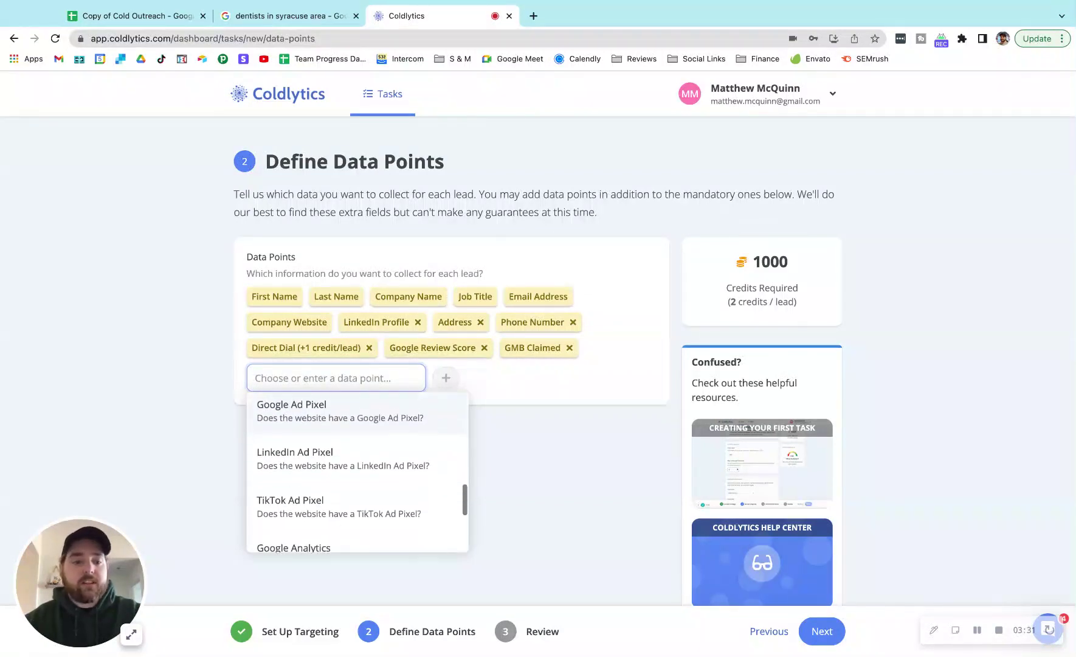
scroll(399, 457, "down", 1)
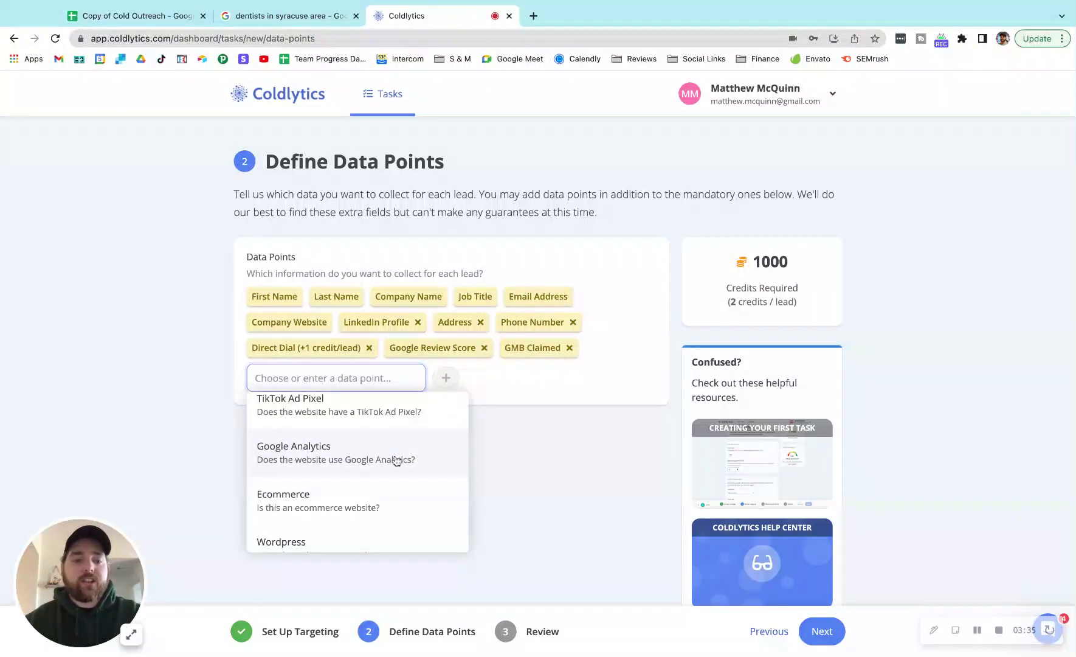
scroll(371, 502, "down", 2)
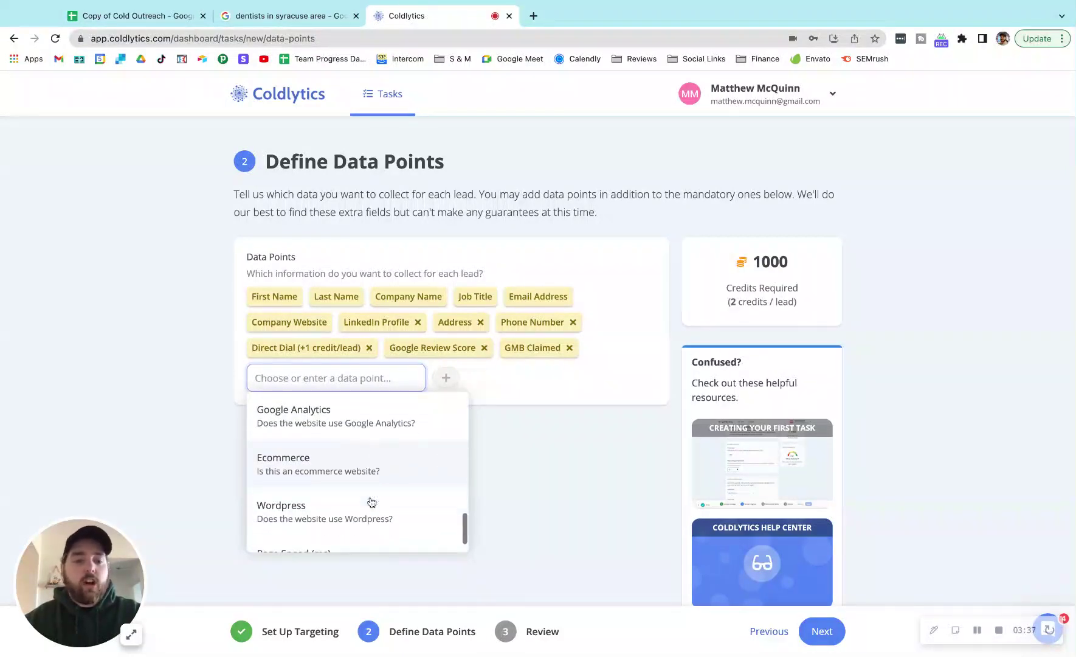
scroll(412, 480, "down", 2)
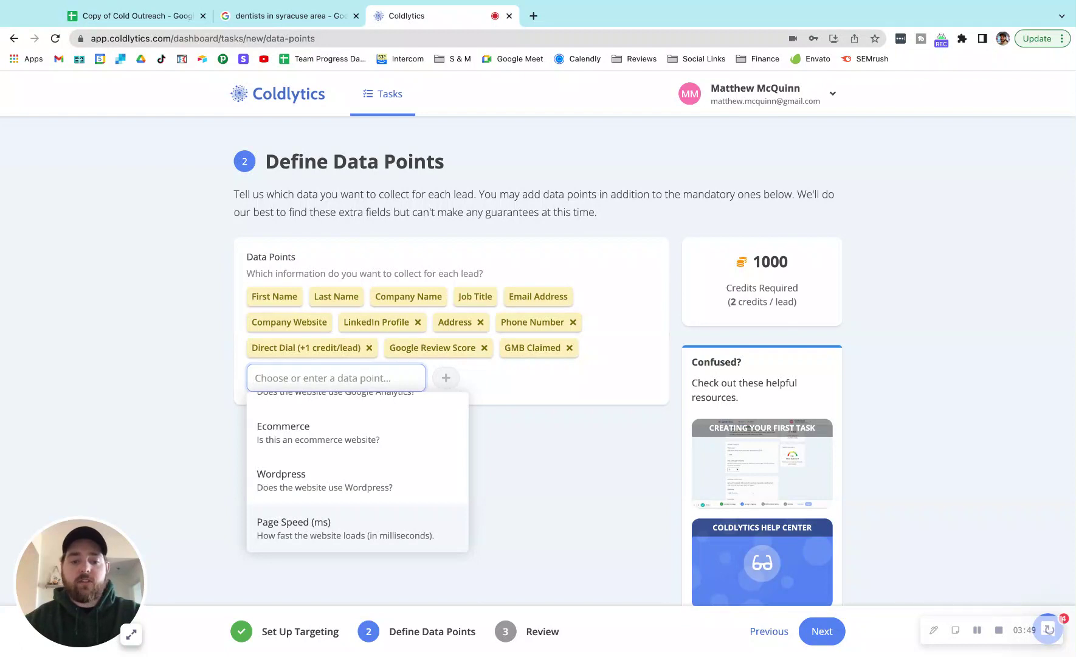
Step: Add Page Speed (ms) as a thirteenth data point, keeping the 1000-credit requirement
left_click(298, 526)
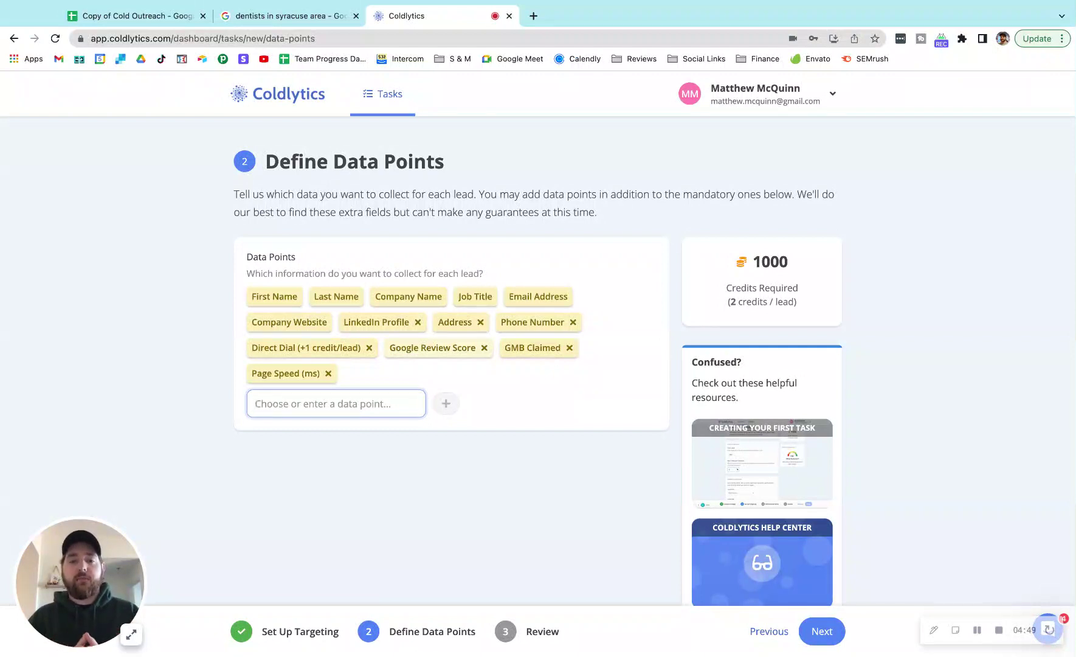
Step: Move to the review screen and name the task 'Dental practices in Syracuse'
left_click(832, 638)
left_click(478, 306)
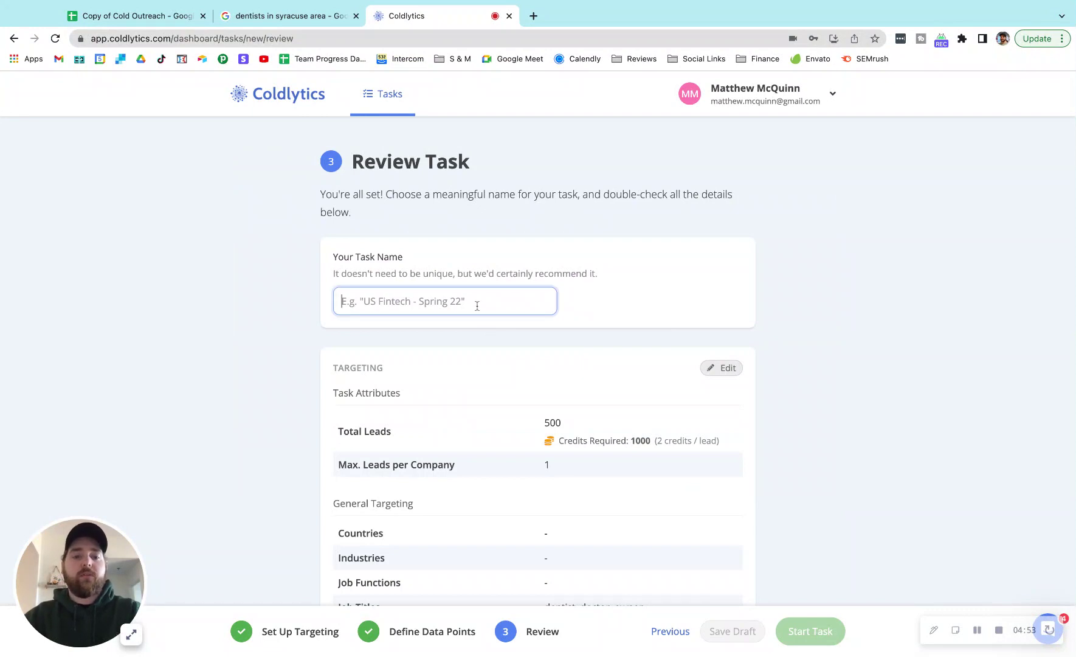
type("Dental ")
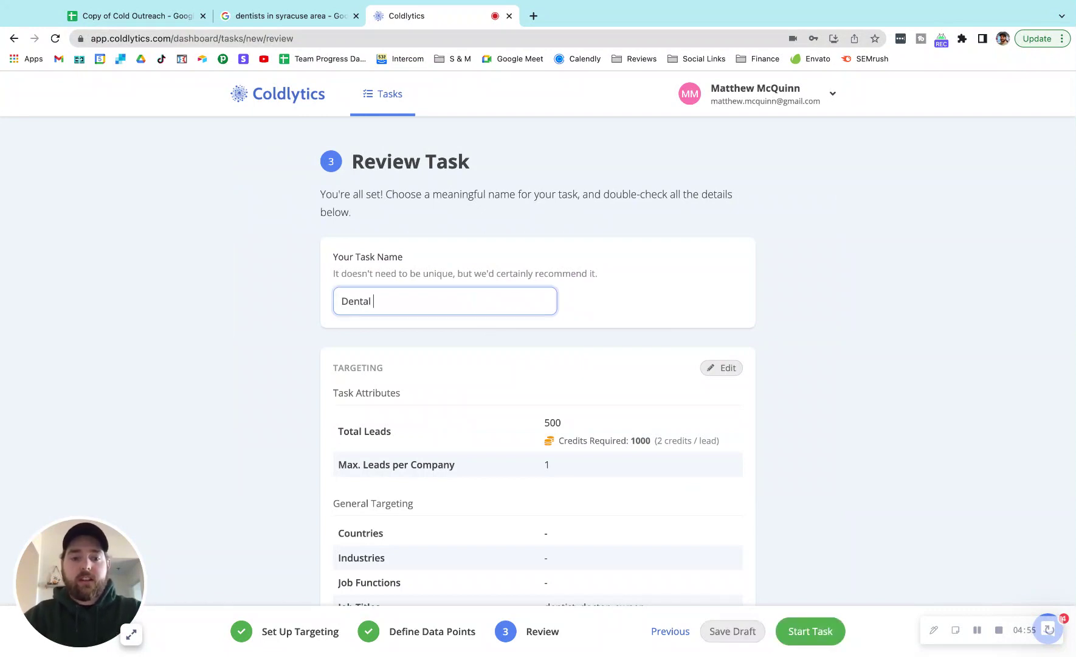
type("practices in ")
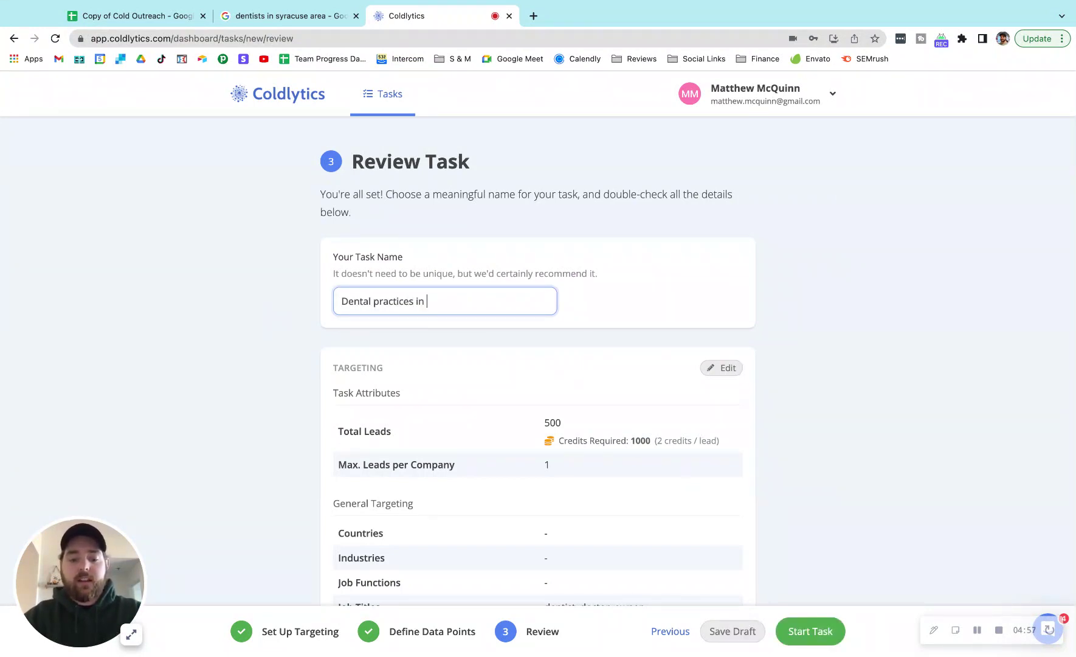
type("Syracuse")
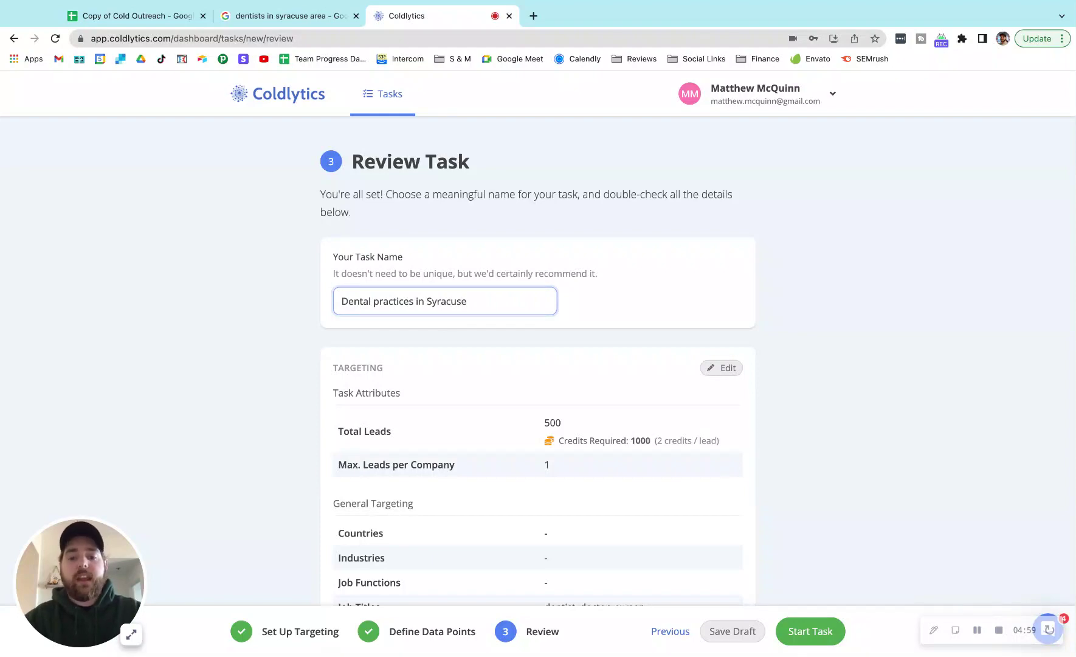
Step: Cancel the Start Task confirmation to keep the task a draft, then show the account's credit balances
left_click(811, 630)
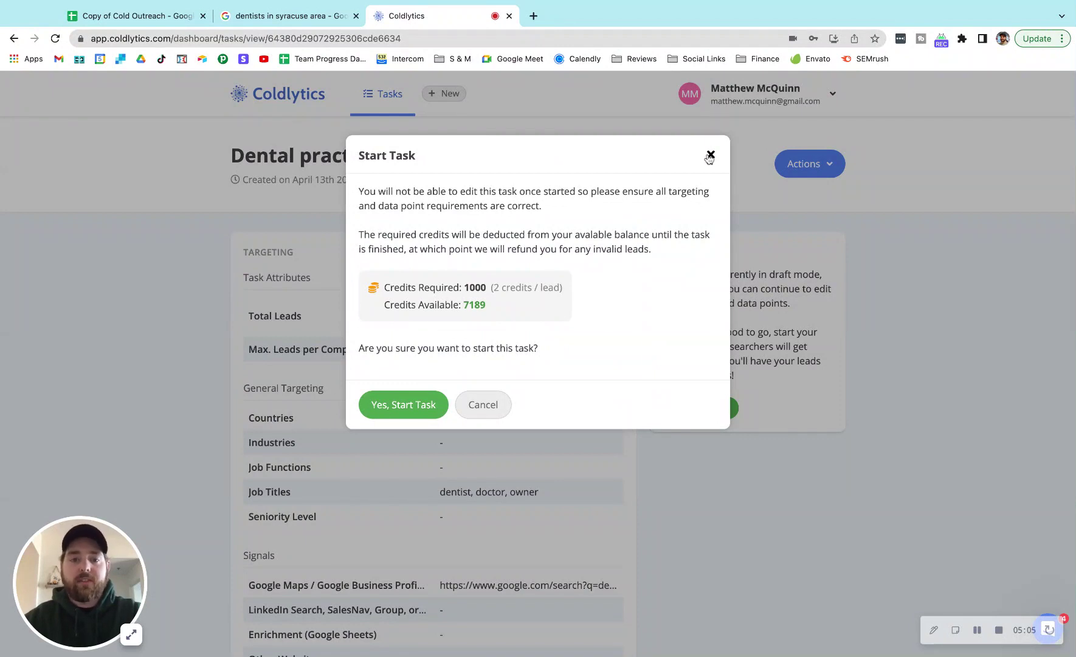
left_click(711, 156)
left_click(749, 102)
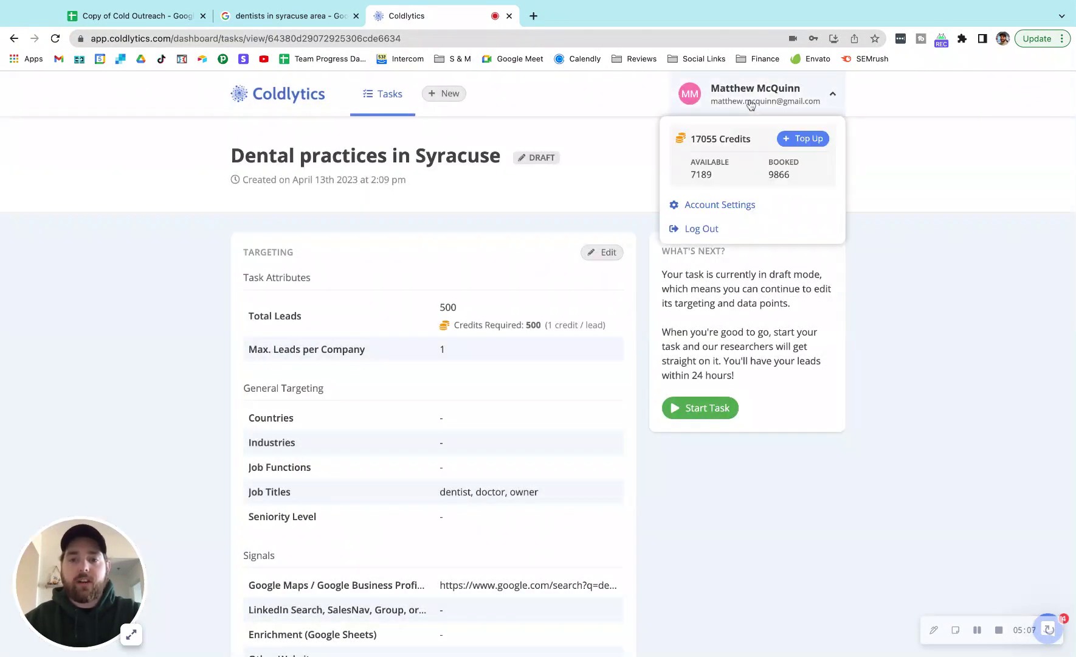
Step: On the Plans page, highlight the Lite per-credit price and the Pro monthly and per-credit prices
left_click(723, 207)
scroll(168, 328, "down", 1)
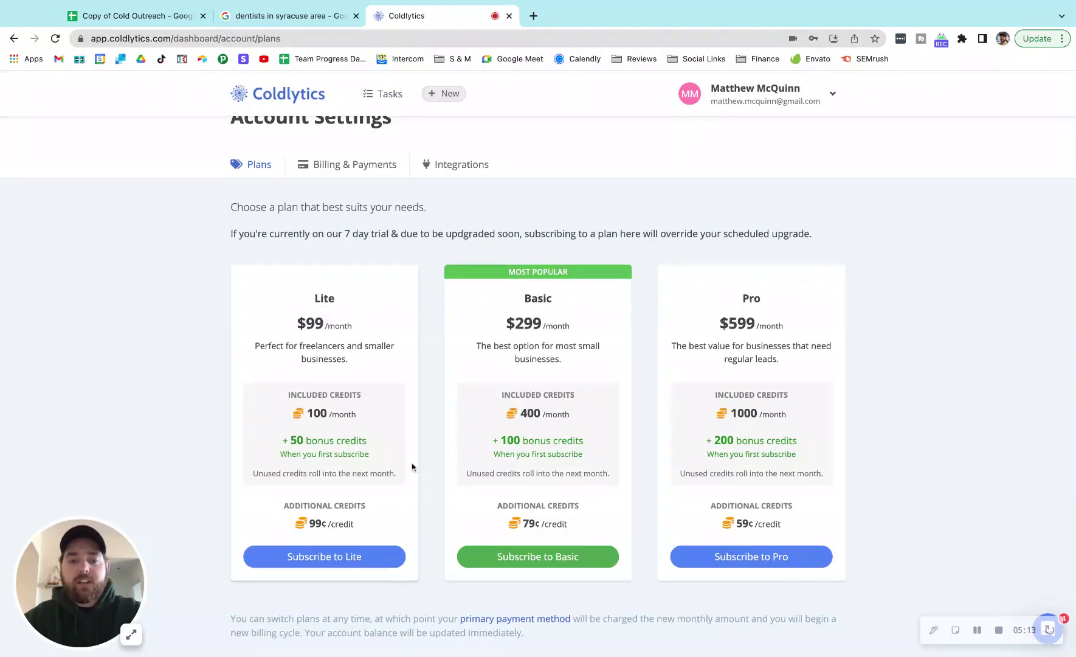
scroll(412, 467, "down", 1)
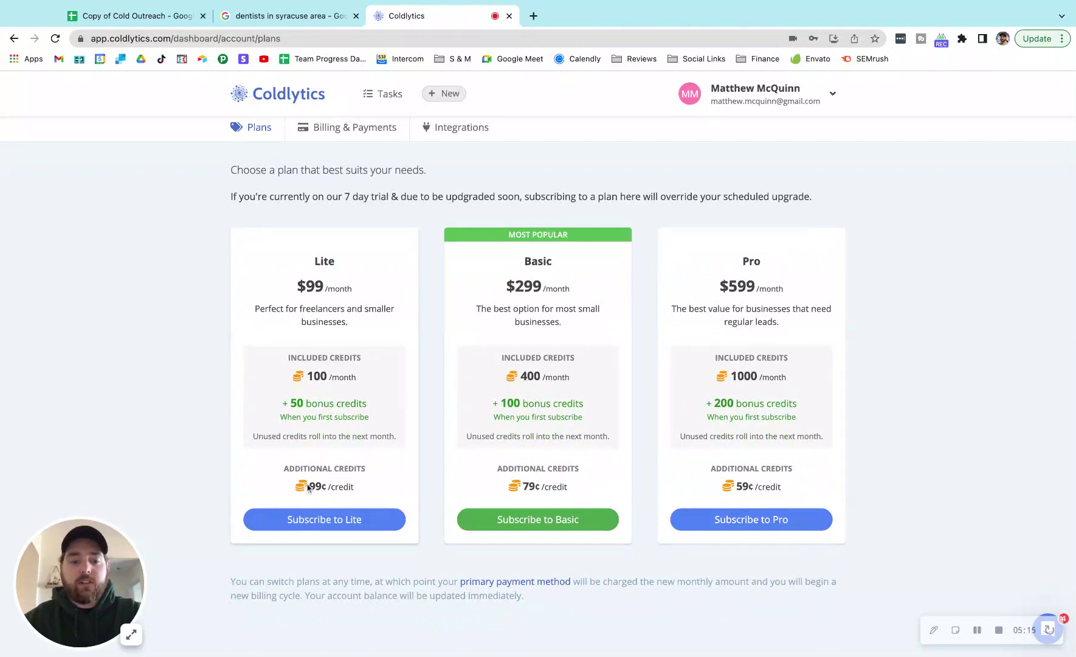
left_click_drag(309, 484, 323, 484)
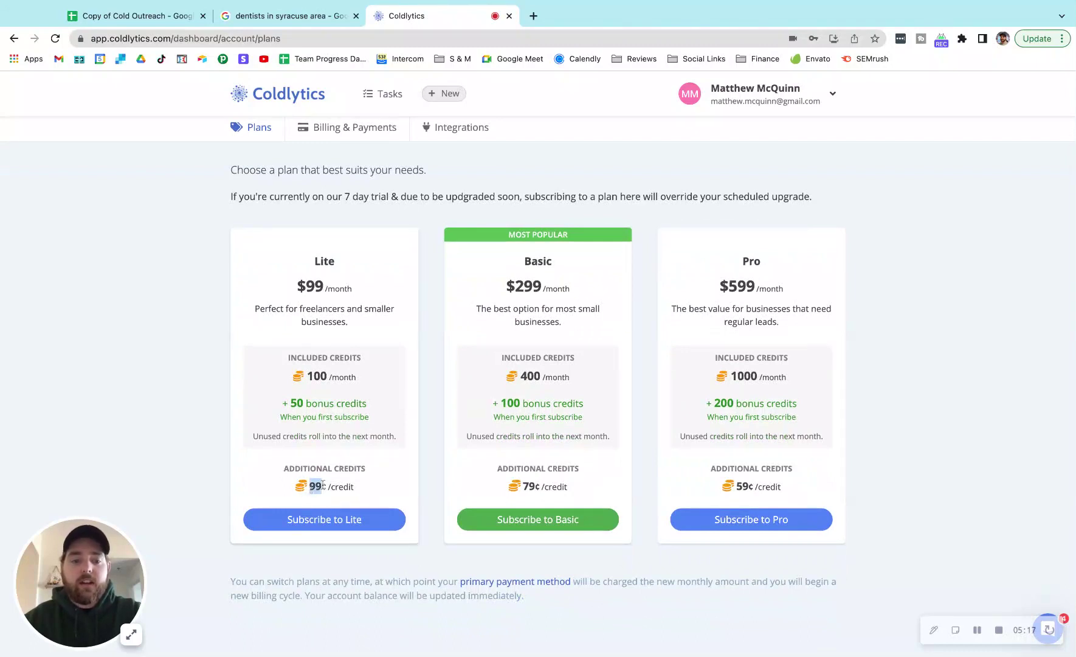
left_click(323, 485)
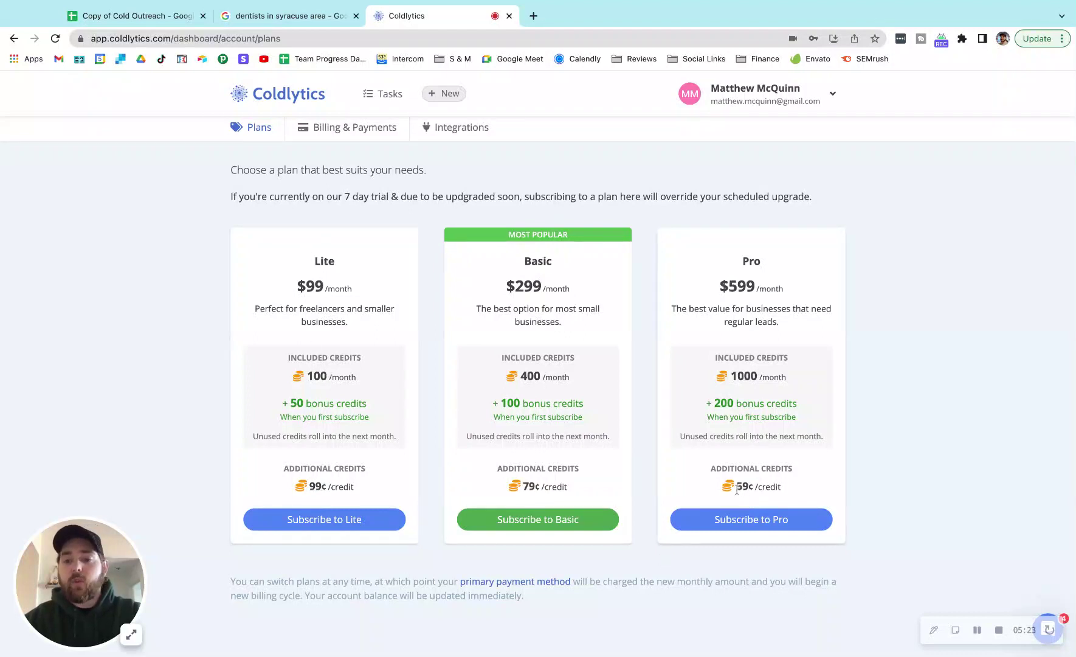
left_click_drag(728, 286, 749, 284)
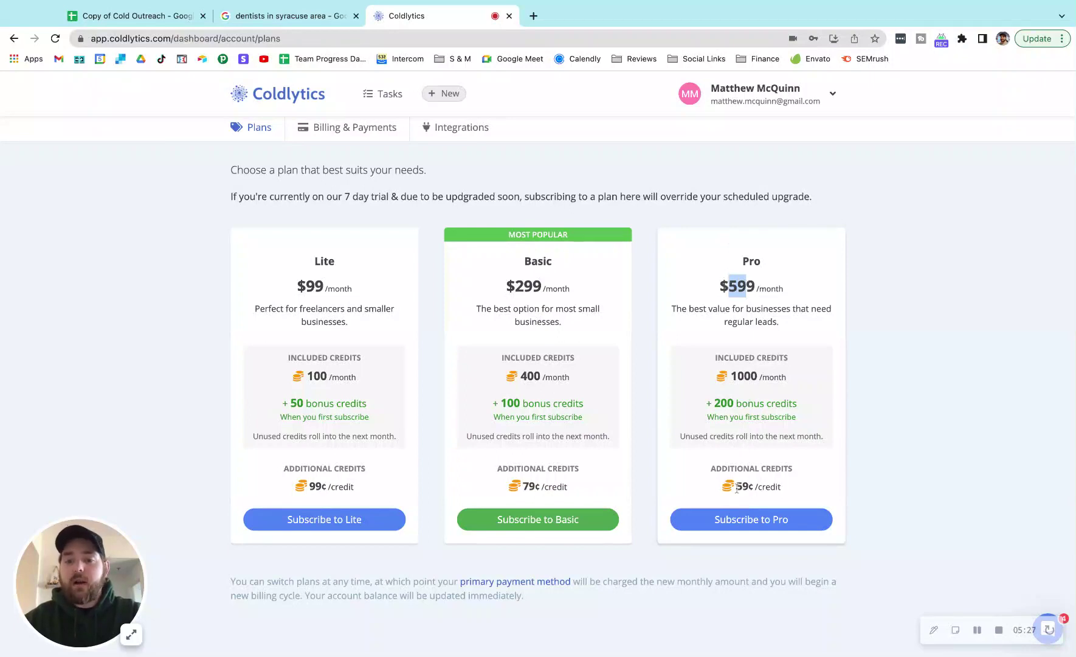
left_click_drag(736, 487, 748, 488)
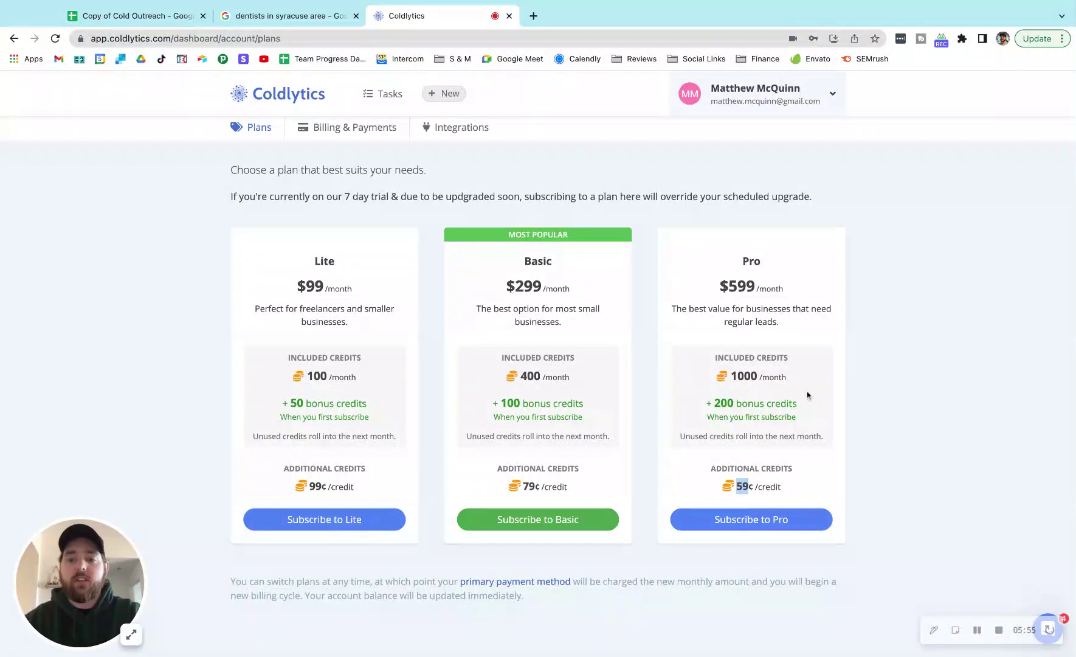
left_click(790, 93)
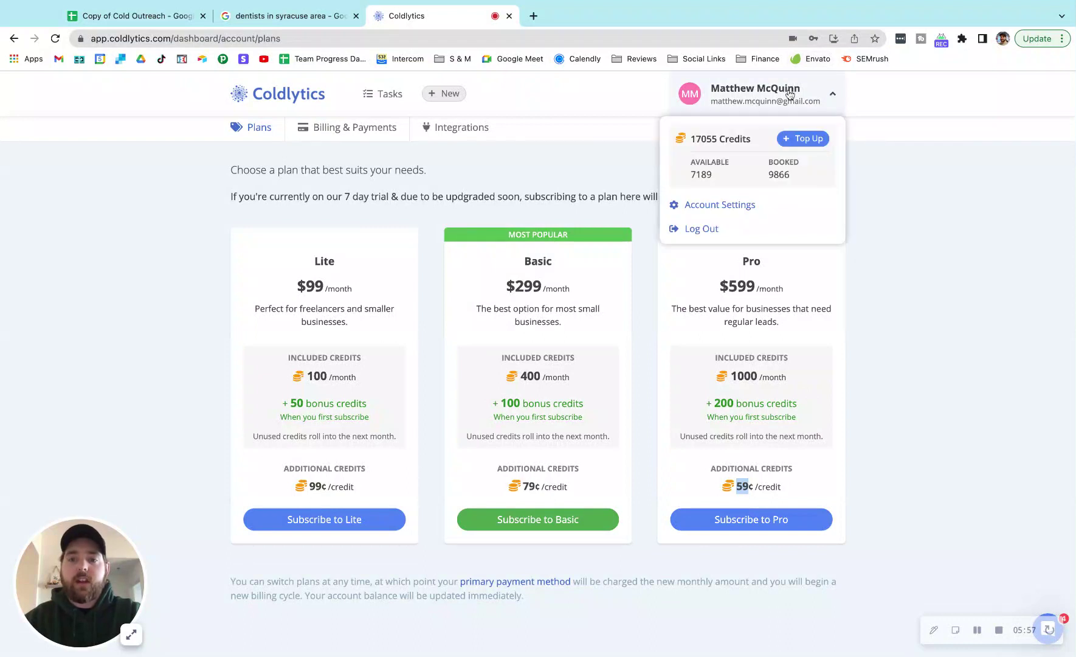
left_click(804, 144)
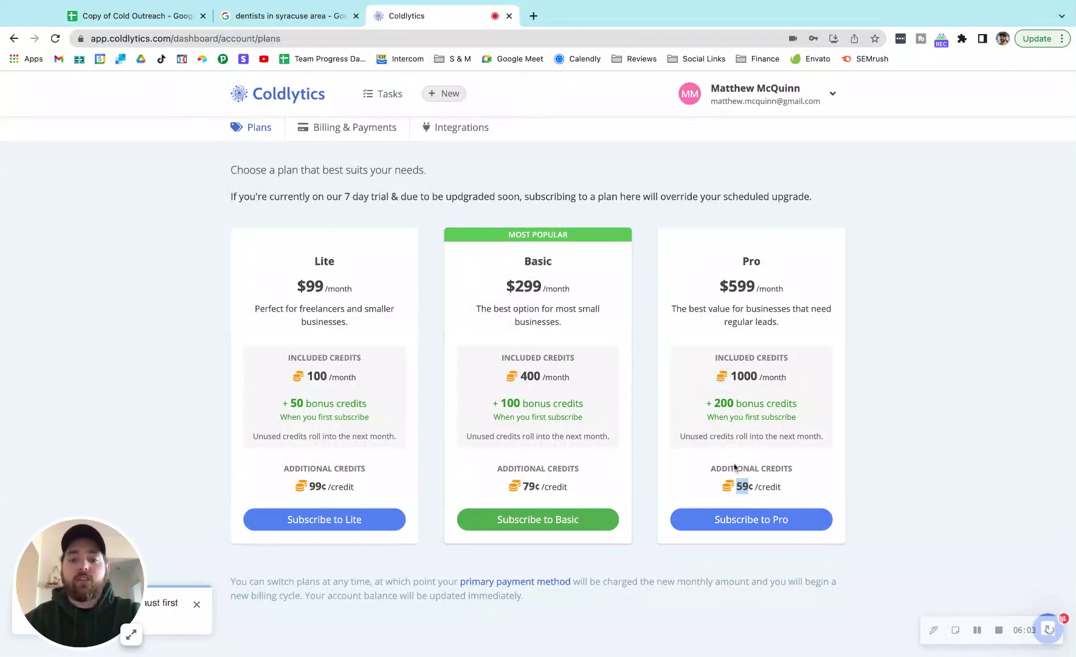
left_click(748, 492)
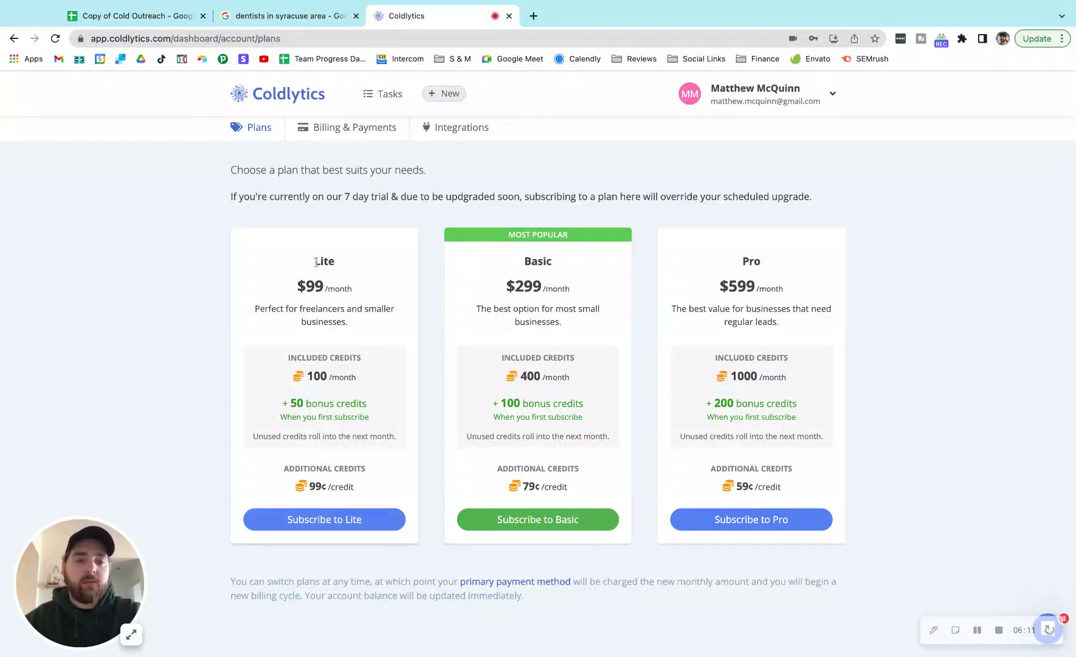
left_click_drag(315, 261, 327, 261)
left_click(316, 376)
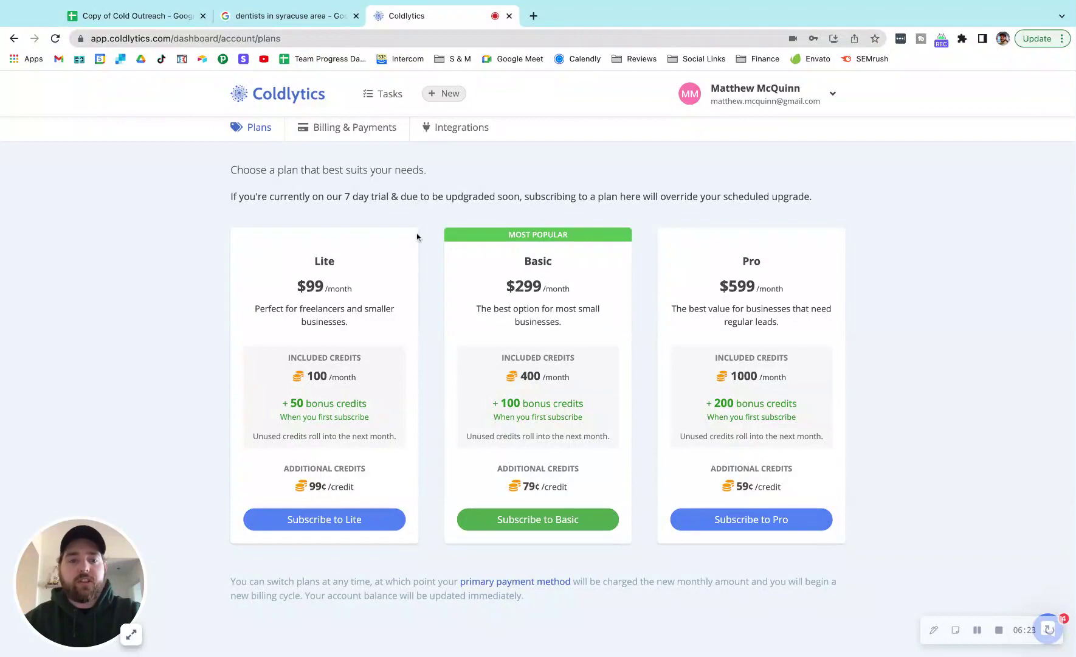
scroll(417, 237, "up", 2)
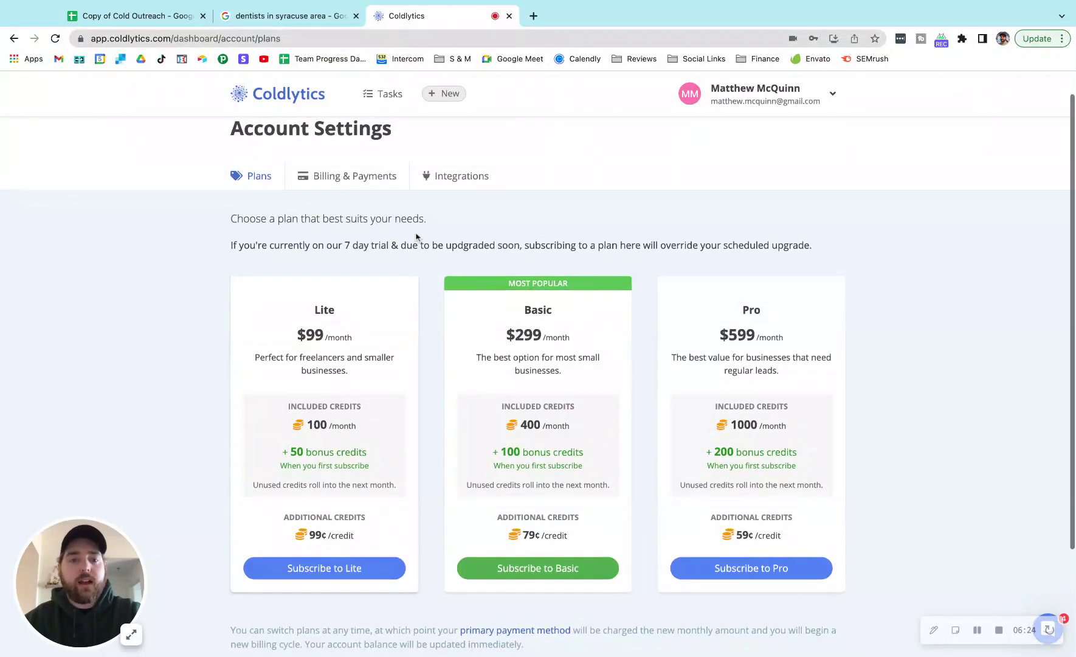
Step: View the Integrations settings, scrolling past the API key and lemlist panels and back up
left_click(460, 182)
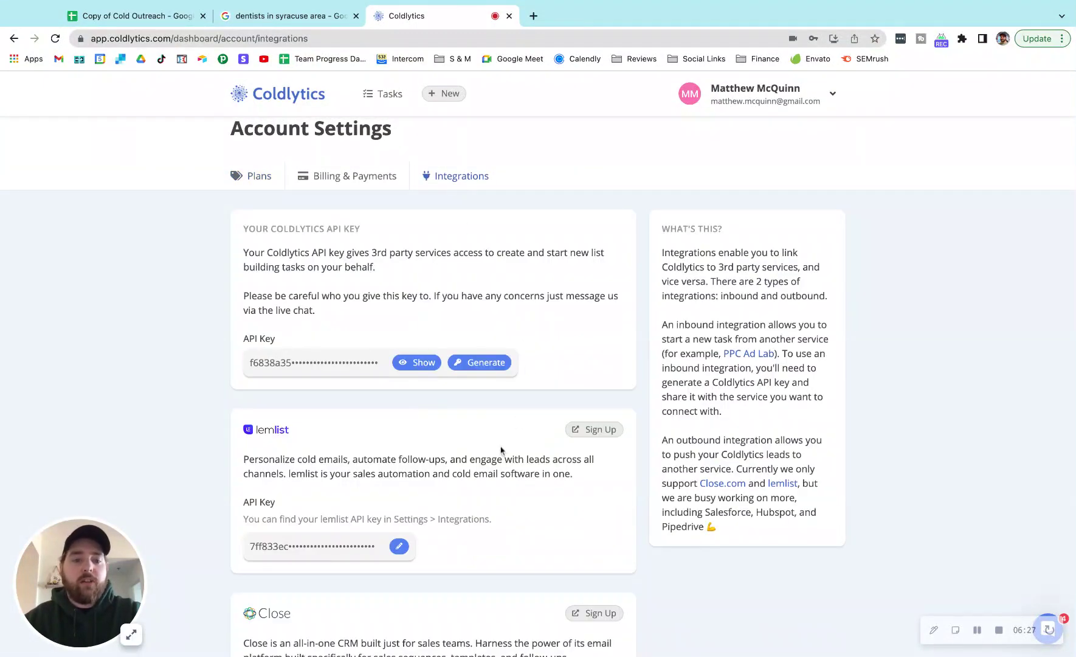
scroll(502, 450, "down", 1)
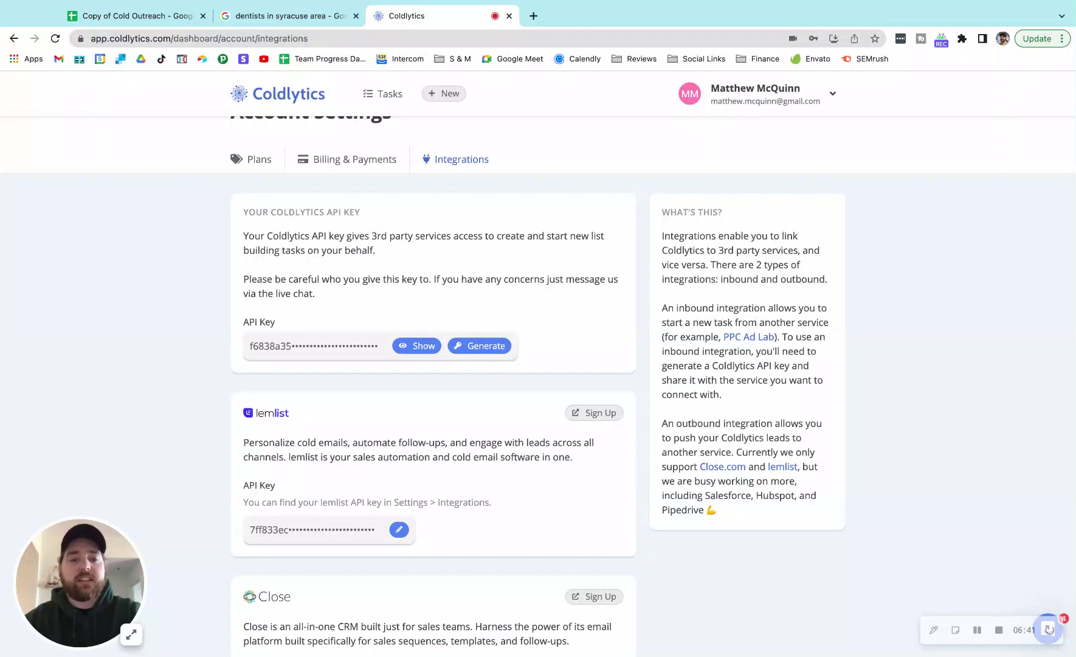
scroll(440, 292, "up", 1)
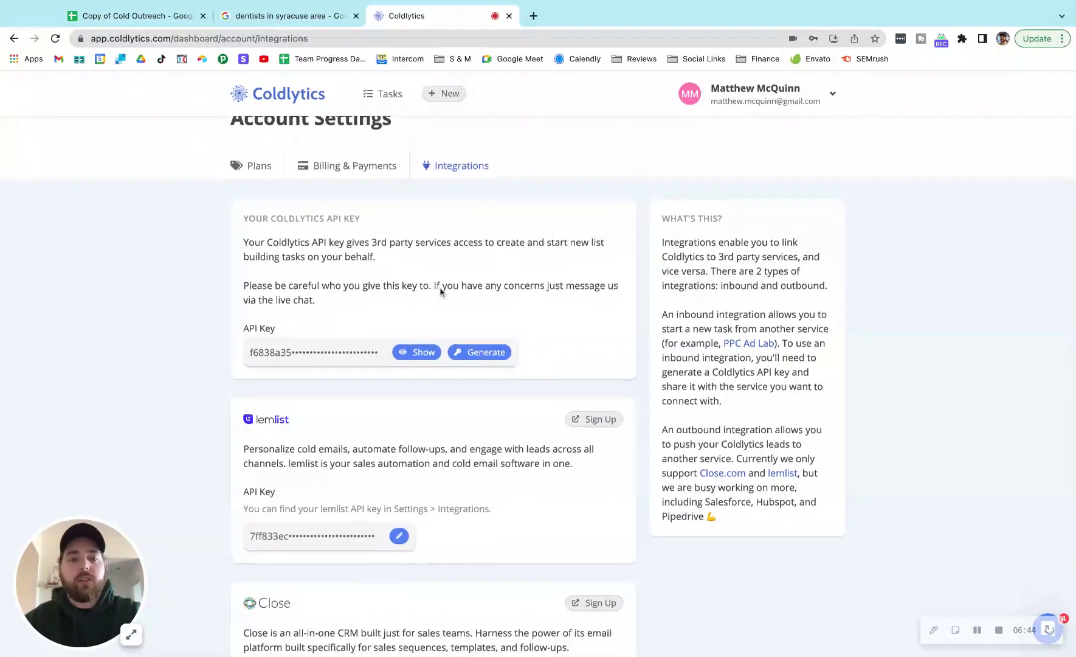